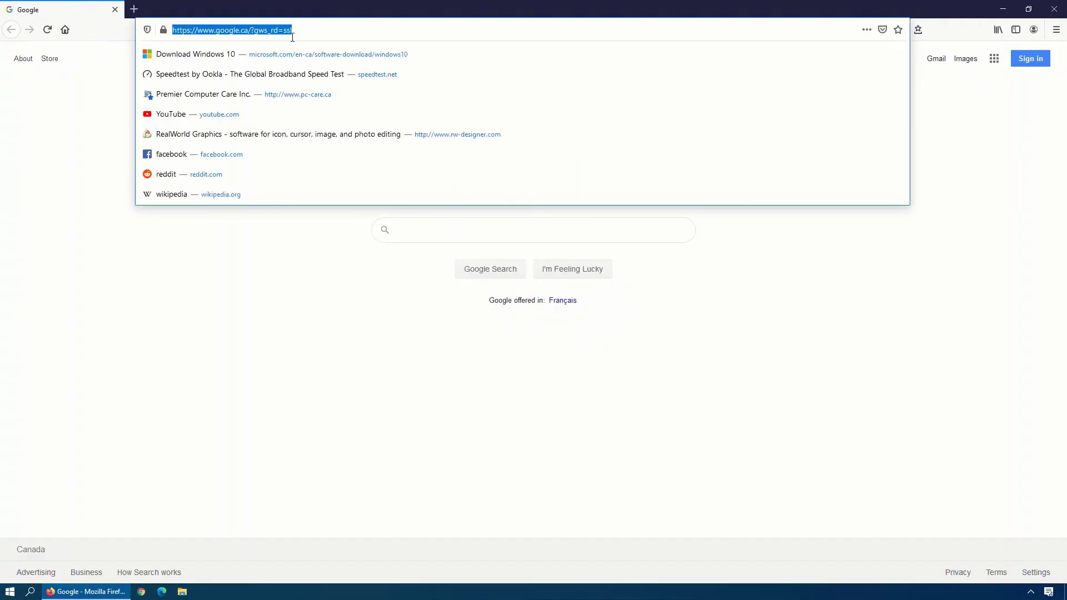
Go to speedtest.net in Firefox.
text(speedtes)
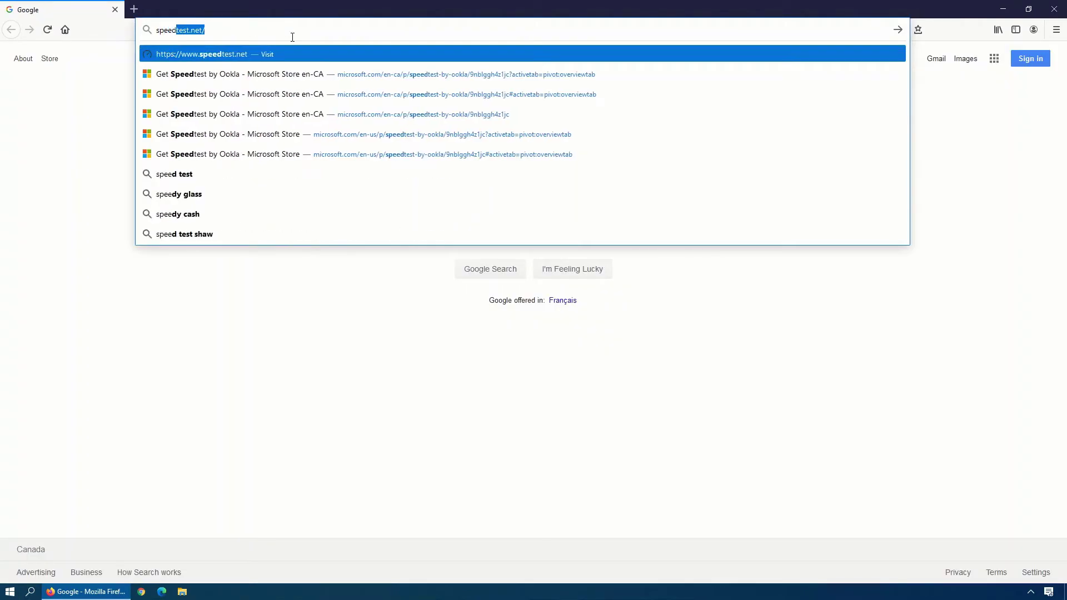
text(t.net)
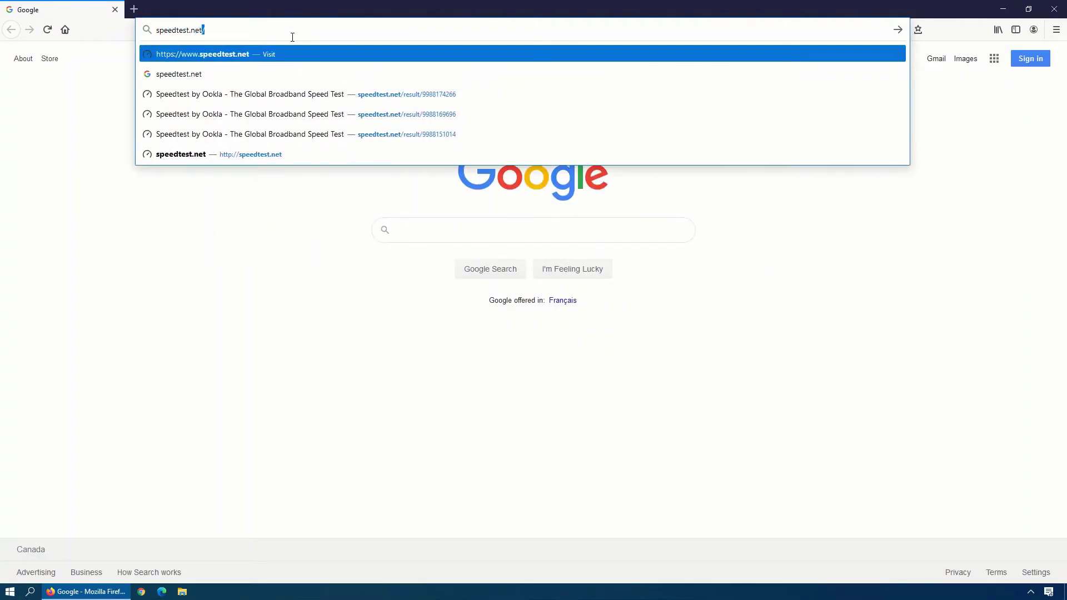
key(Return)
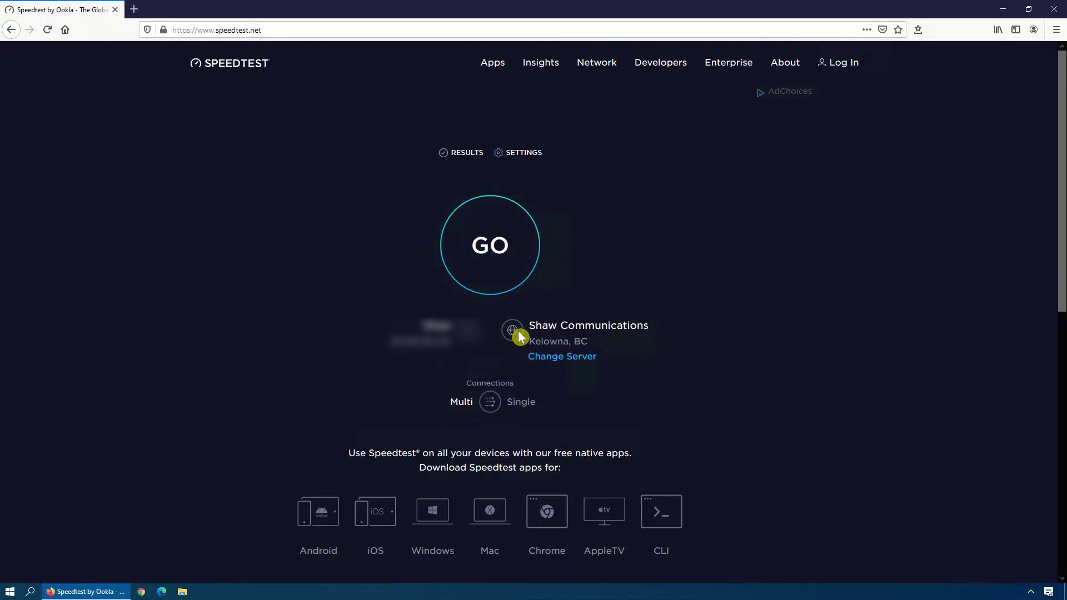
Run the Wi-Fi speed test three times (about 45–54 Mbps down, 28–31 up), then close Firefox.
click(519, 250)
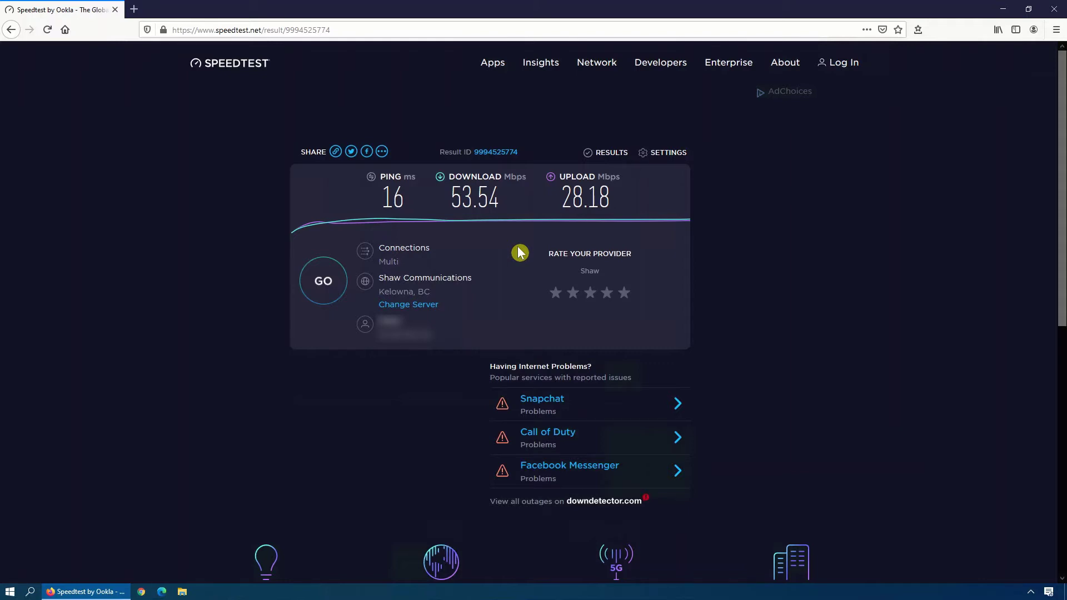
click(316, 284)
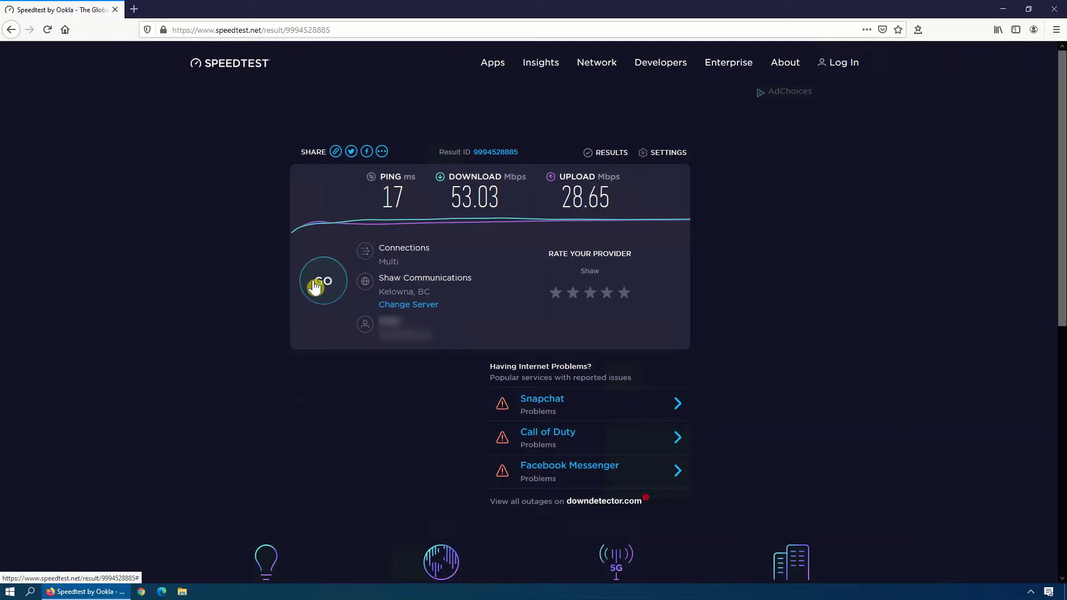
click(315, 286)
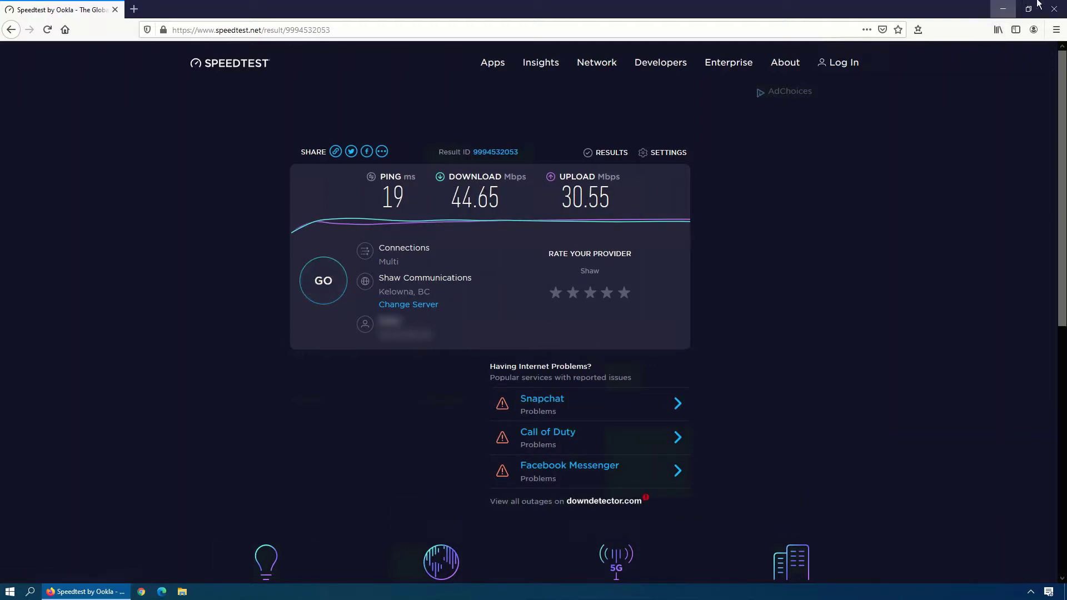
click(1054, 9)
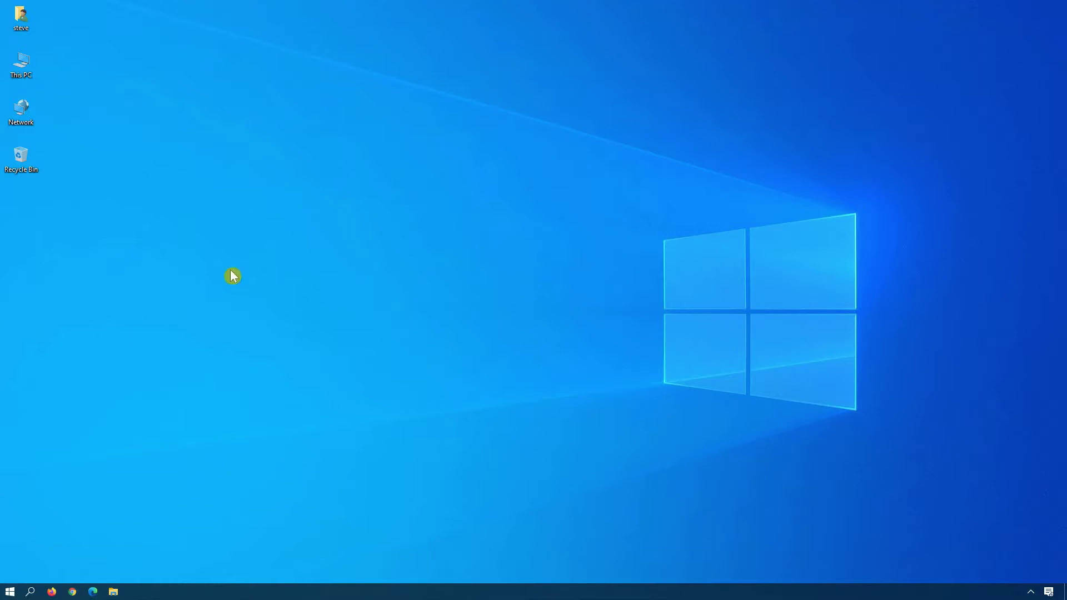
Open Control Panel, set View by to Small icons, and open Network and Sharing Center.
click(10, 592)
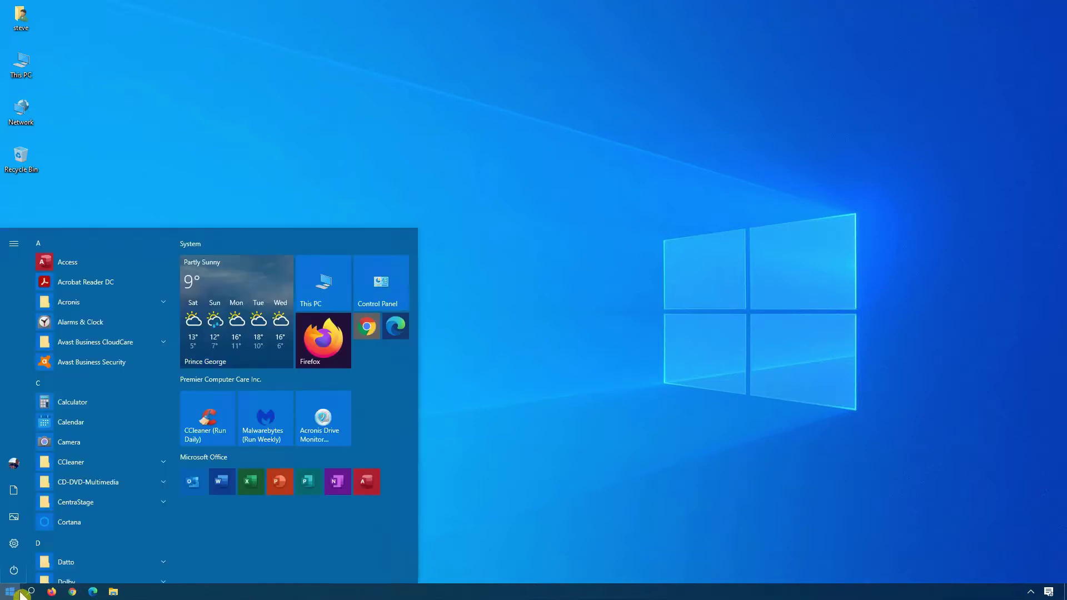
click(401, 291)
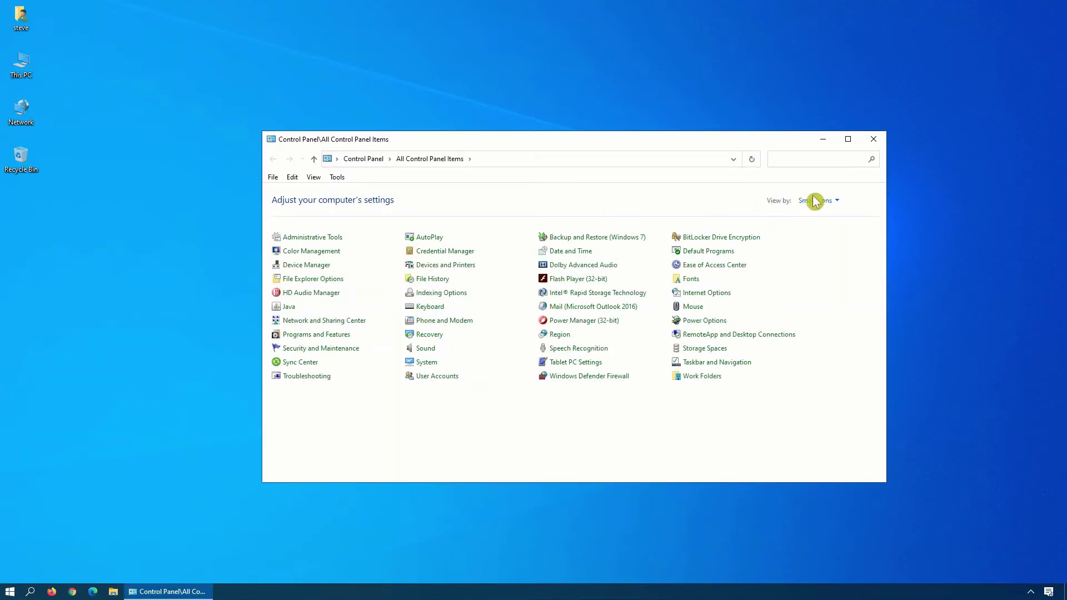
click(819, 200)
click(816, 215)
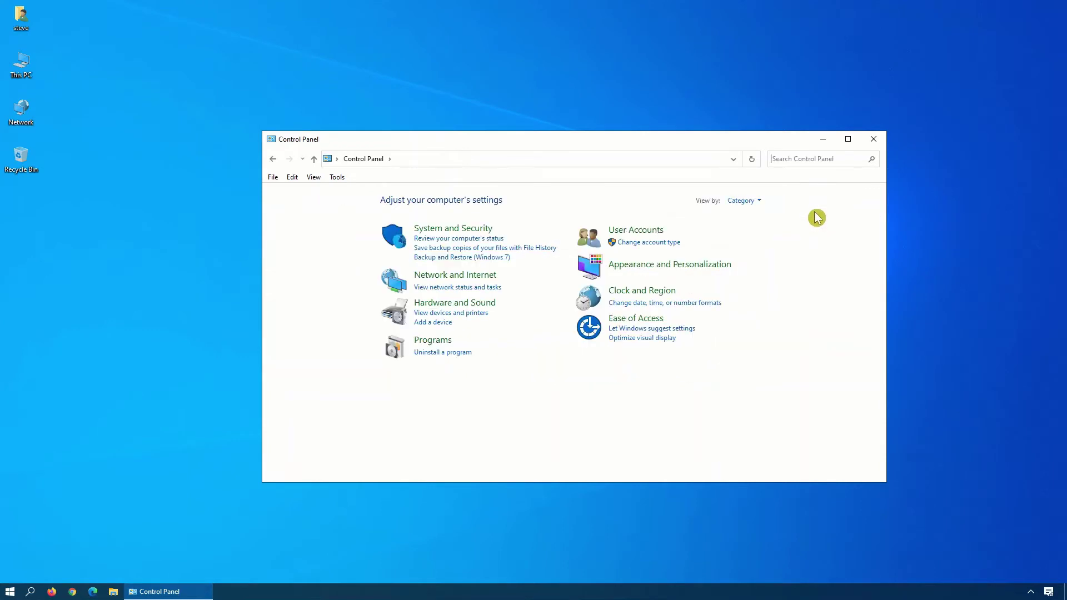
click(748, 203)
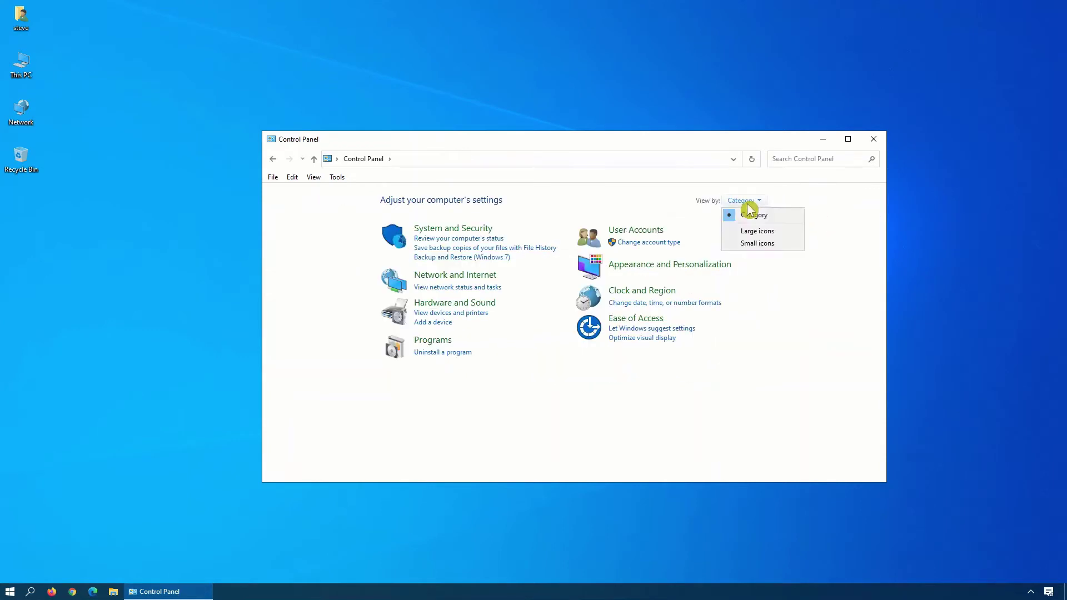
click(764, 243)
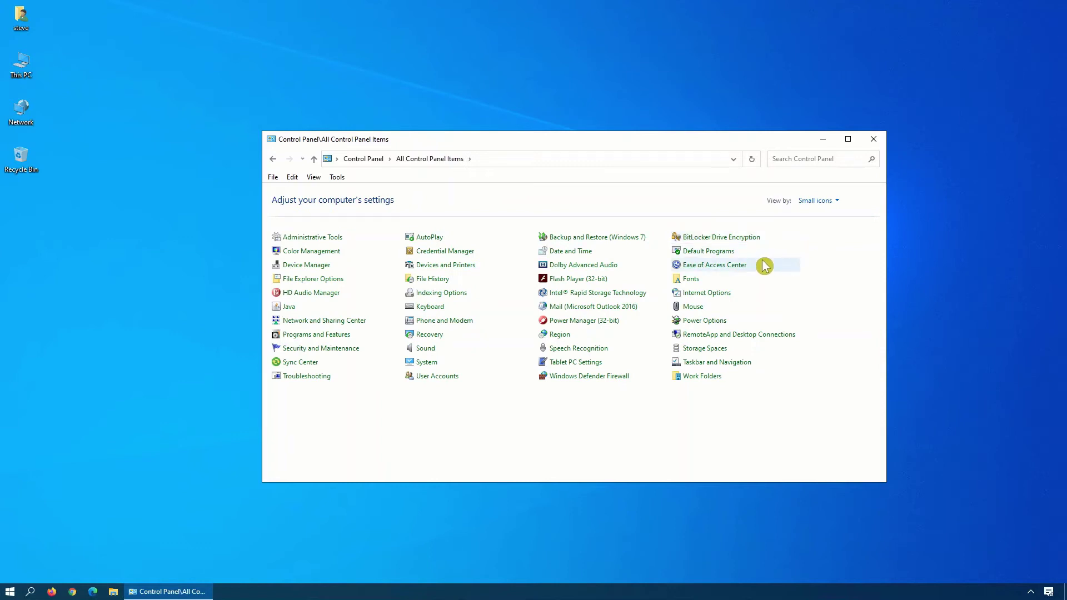
click(340, 323)
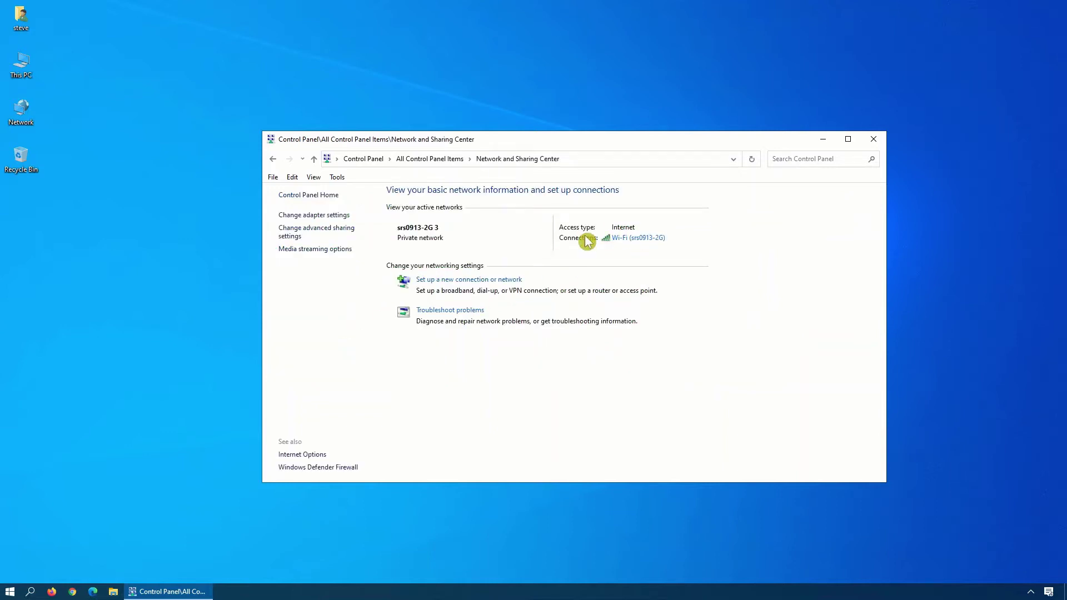
In Change adapter settings, enable Ethernet, disable Wi-Fi, and close both network windows.
click(329, 217)
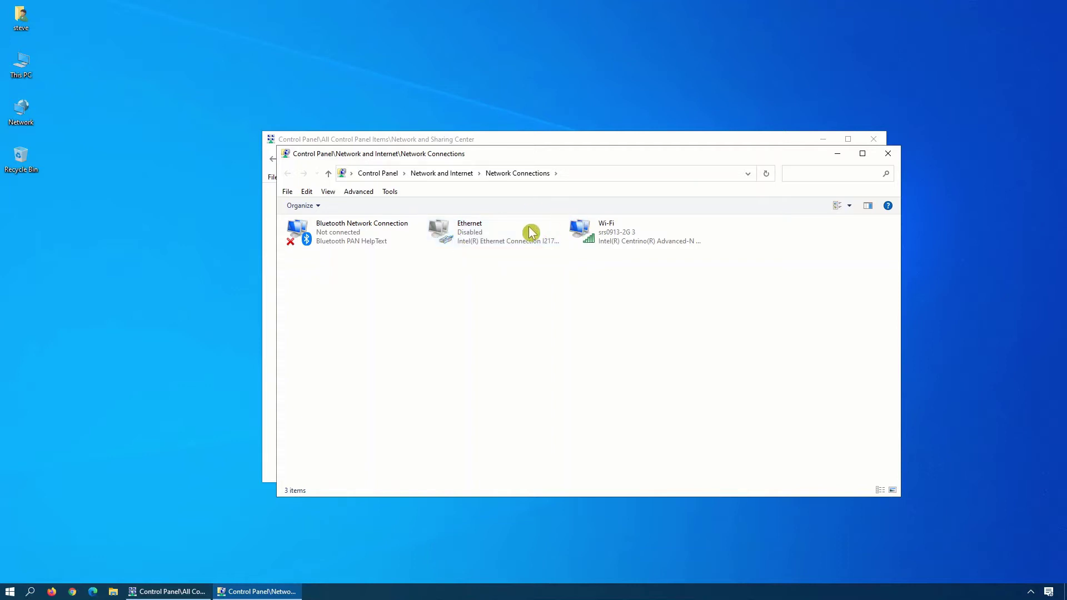
right_click(503, 232)
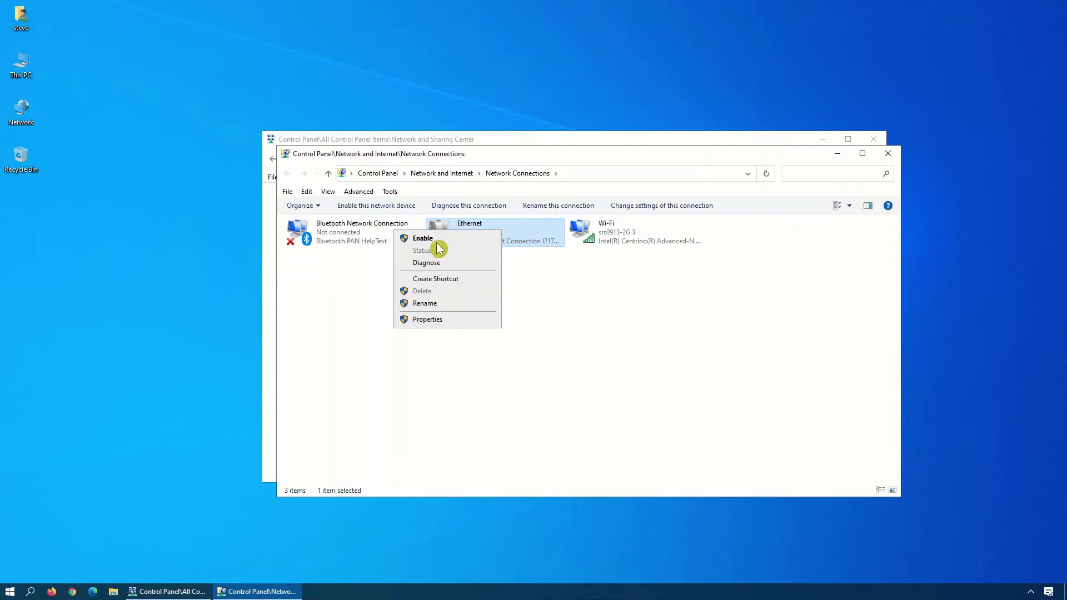
click(437, 240)
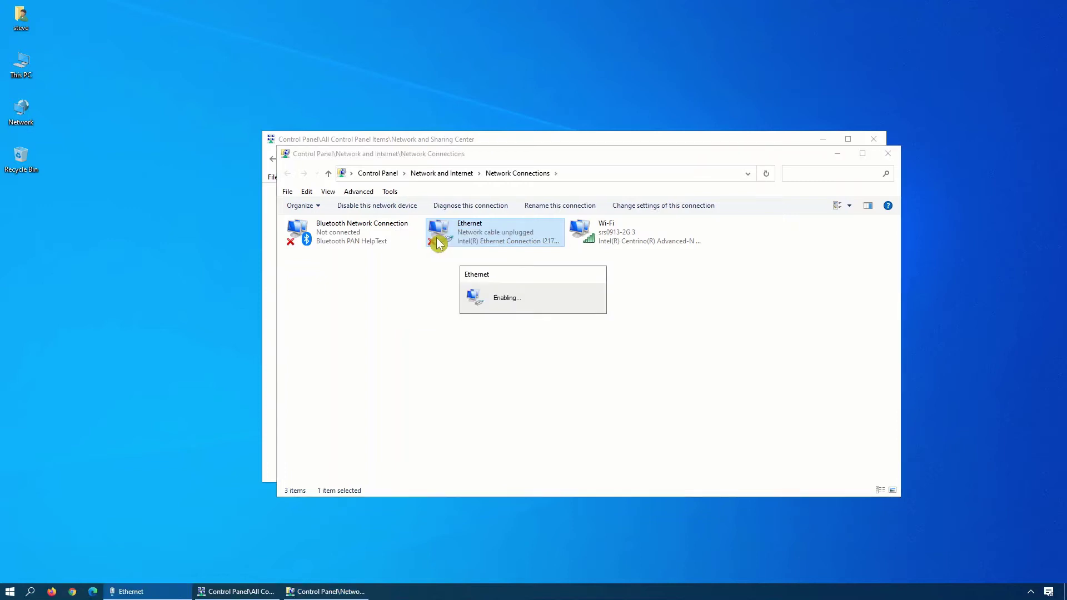
right_click(625, 238)
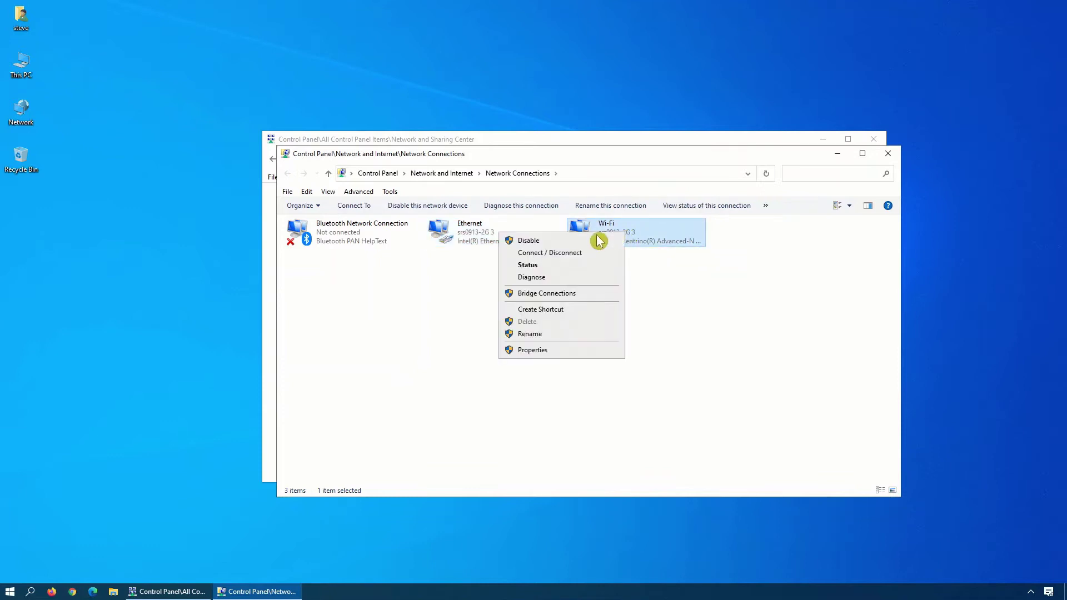
click(581, 245)
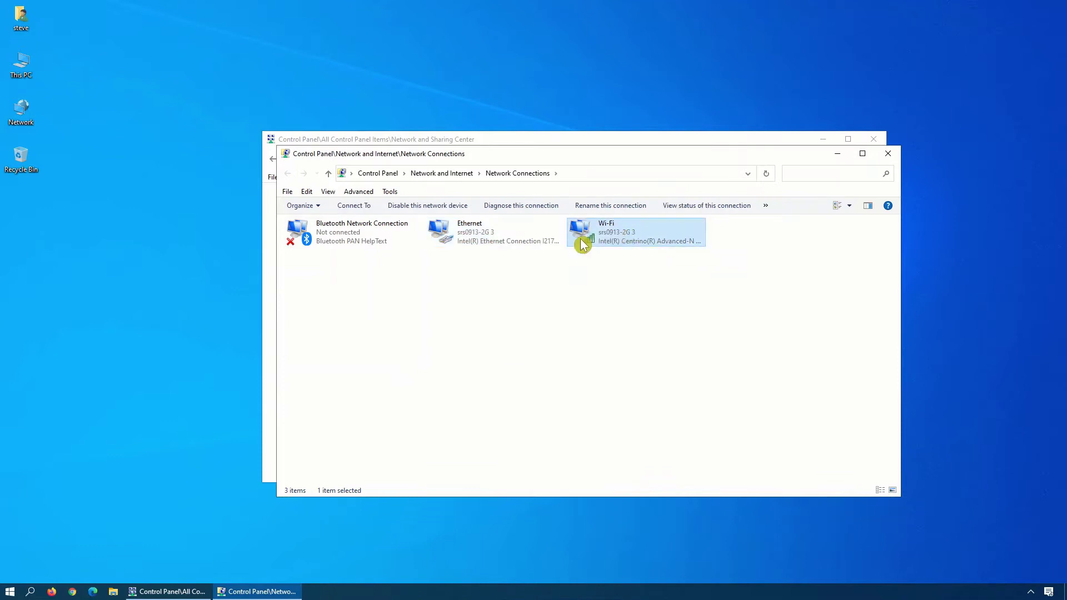
click(891, 154)
click(876, 140)
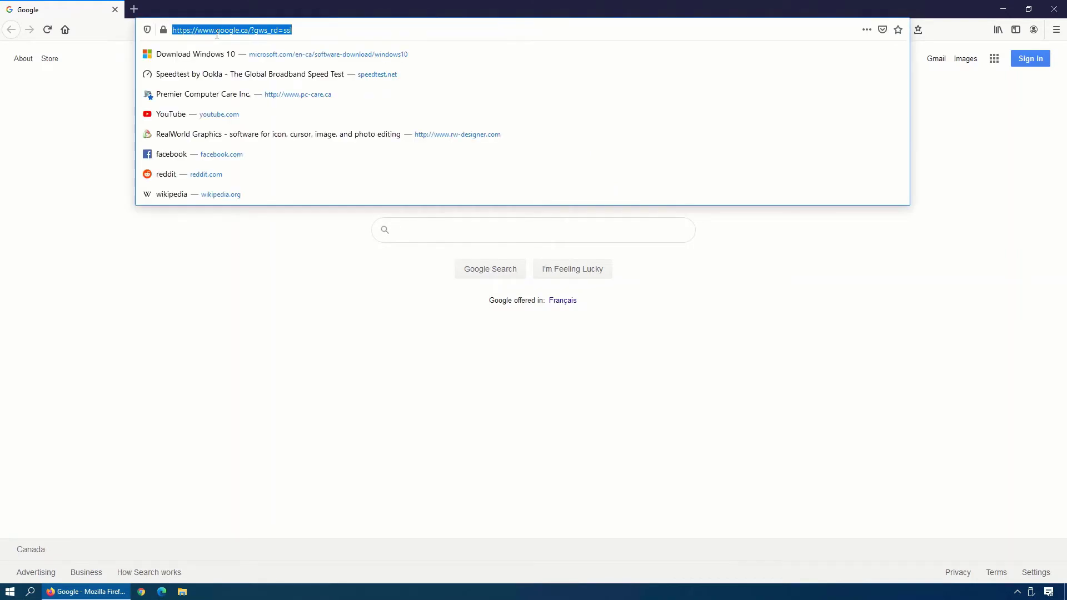
Reopen speedtest.net and run a wired test: 11 ms ping, 670.64 Mbps down, 31.63 up.
text(speedtest.net/)
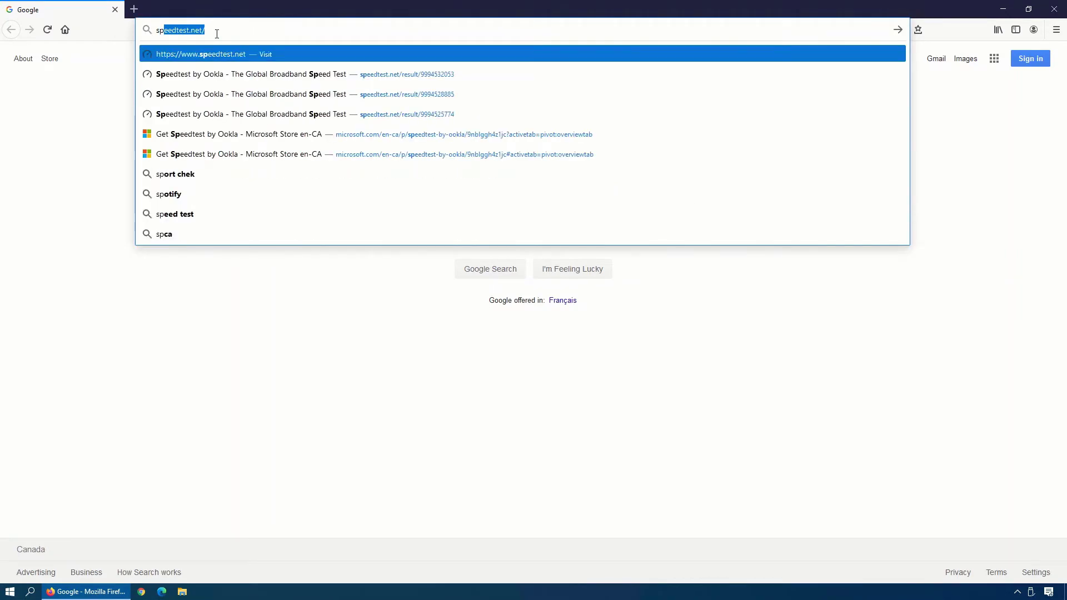
click(217, 55)
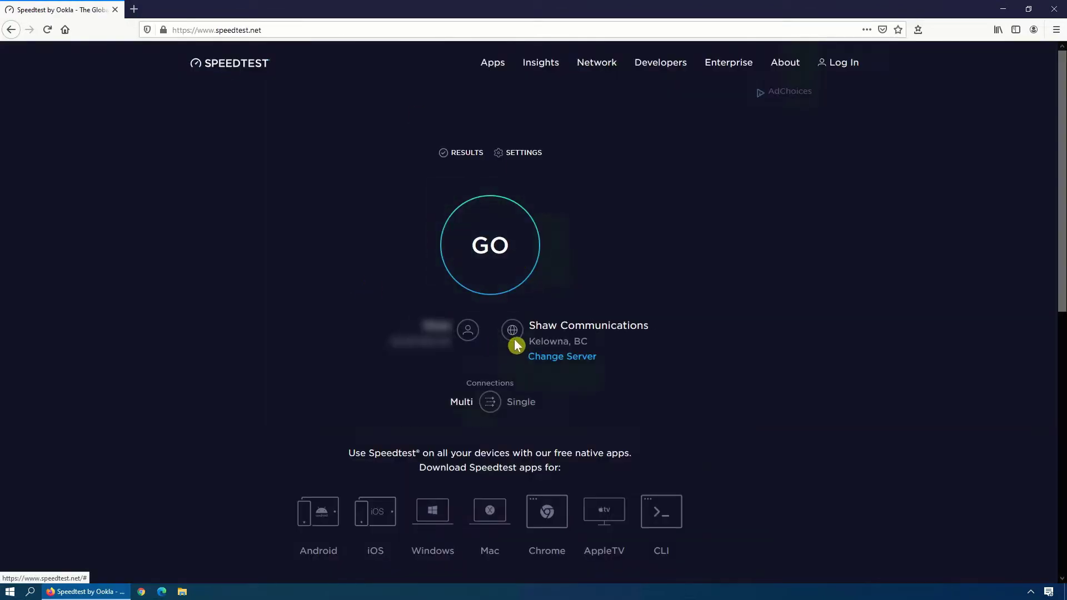
click(491, 267)
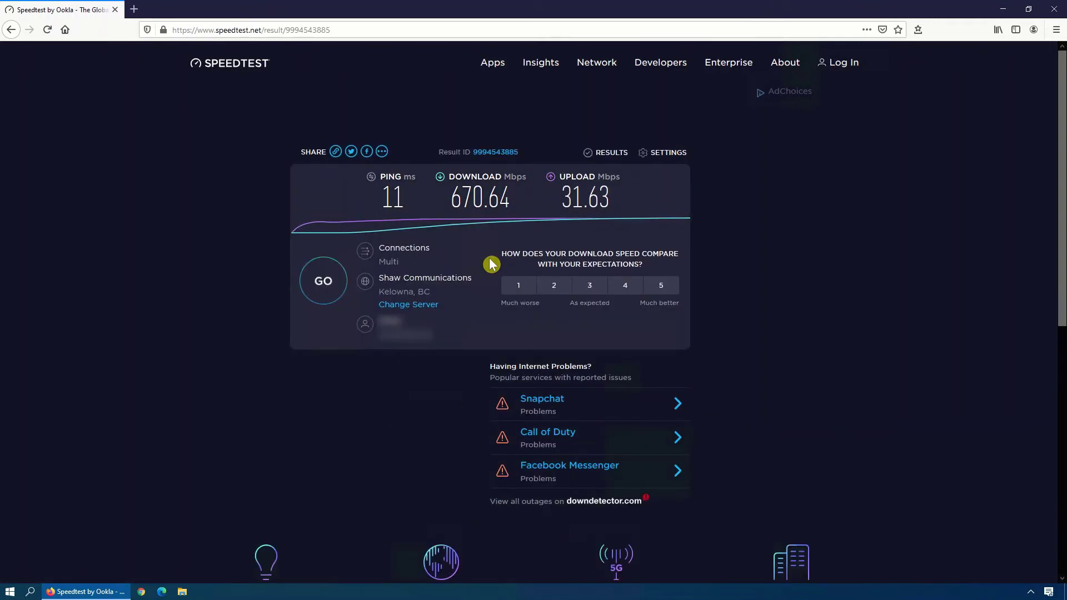
Rerun the wired speed test twice (about 650 Mbps down, 31 up), then close Firefox.
click(312, 296)
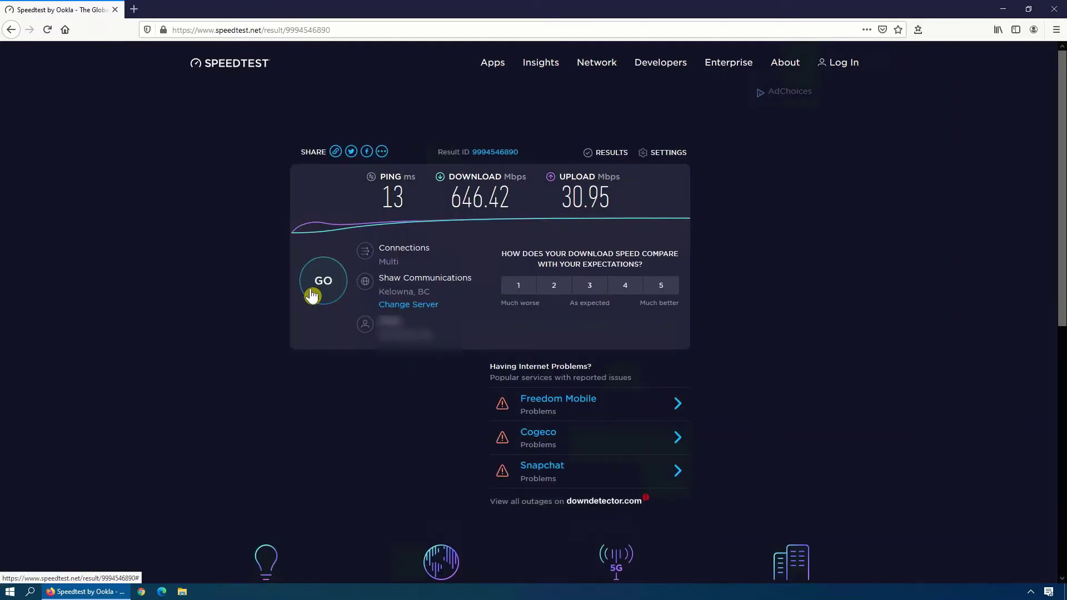
click(312, 295)
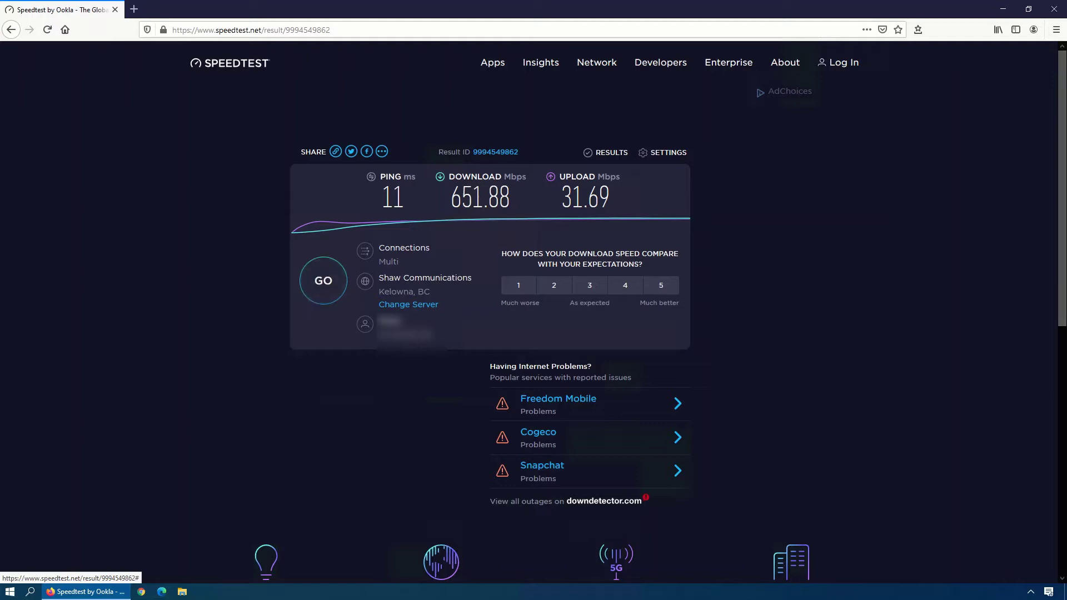
click(1054, 9)
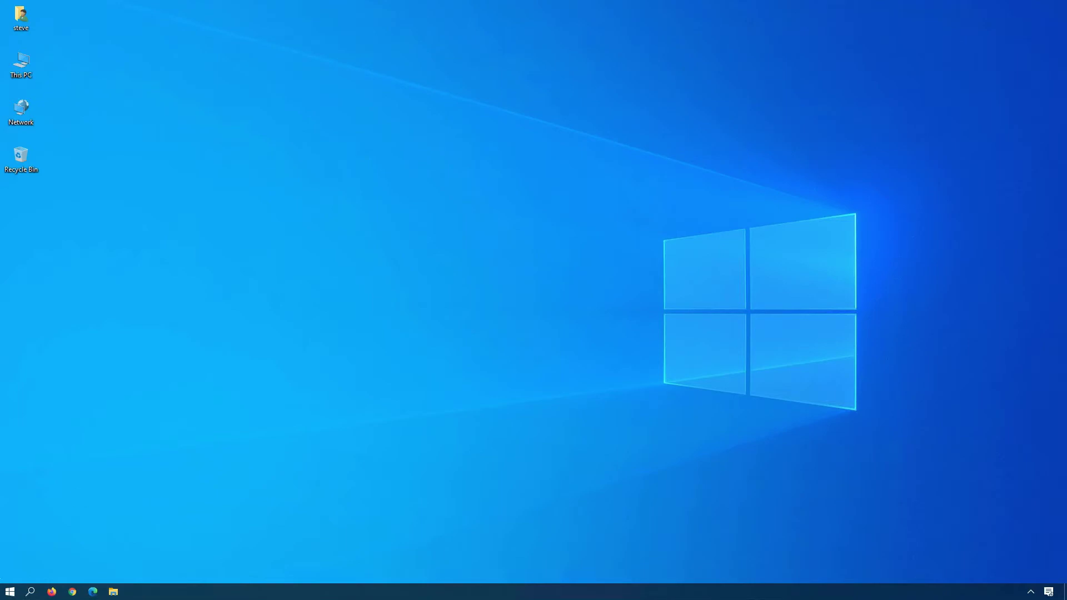
Search Microsoft Store for 'speedtest' and launch the installed Speedtest by Ookla app.
click(8, 592)
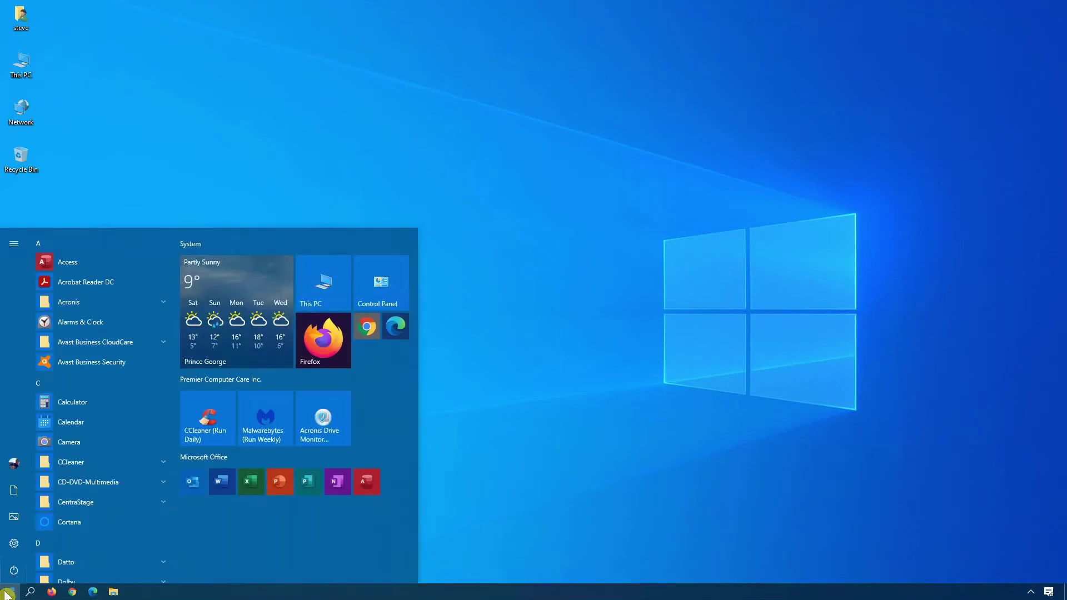
text(sto)
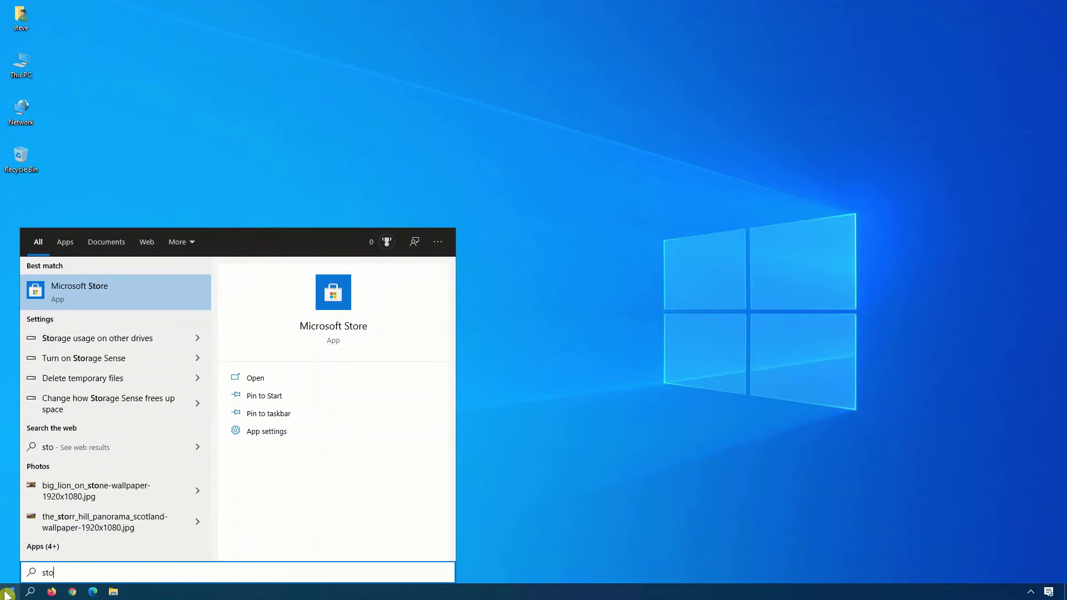
click(75, 299)
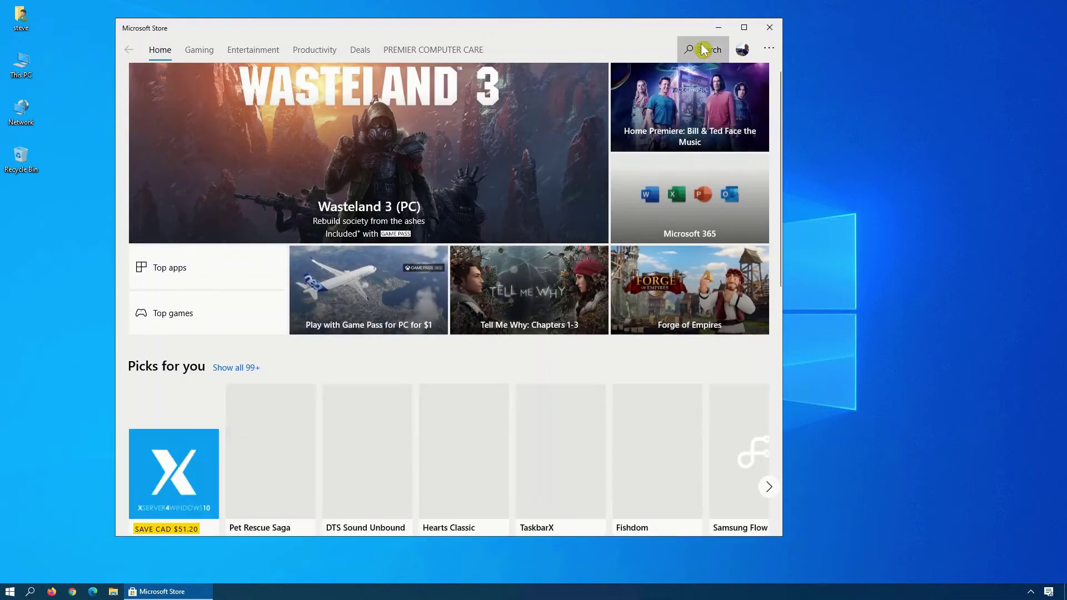
click(704, 49)
text(speedtest)
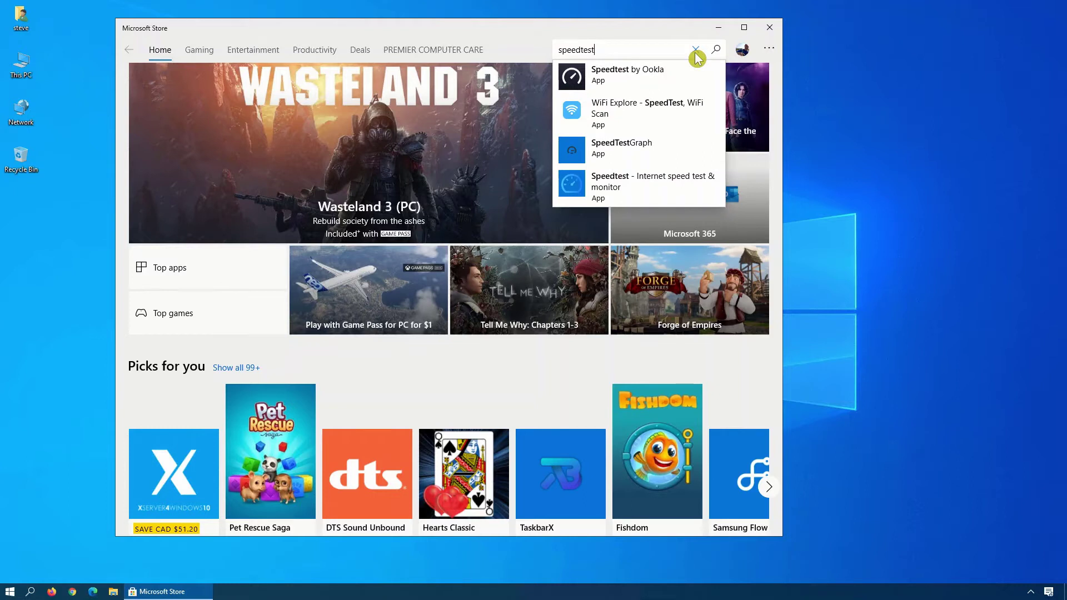
click(656, 71)
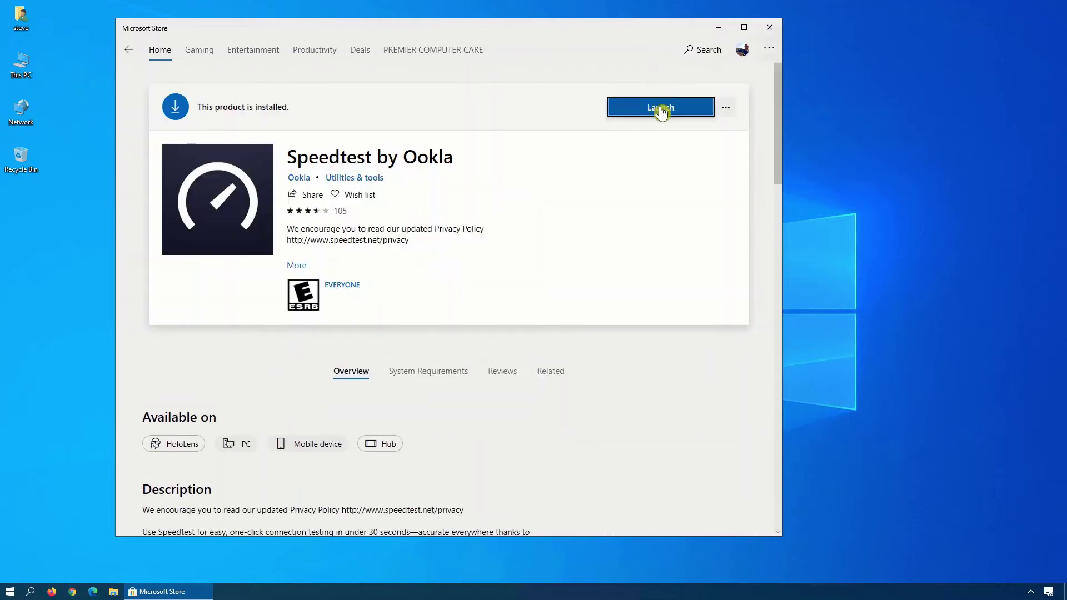
click(665, 114)
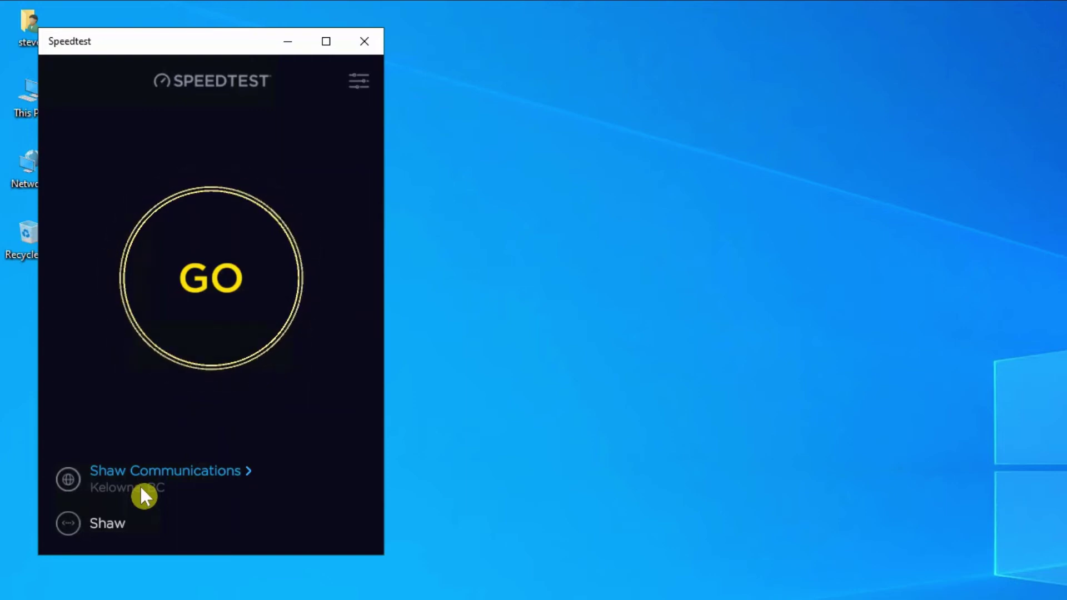
Run a test in the Speedtest app (646.59 Mbps down, 30.43 up), then close it.
click(201, 331)
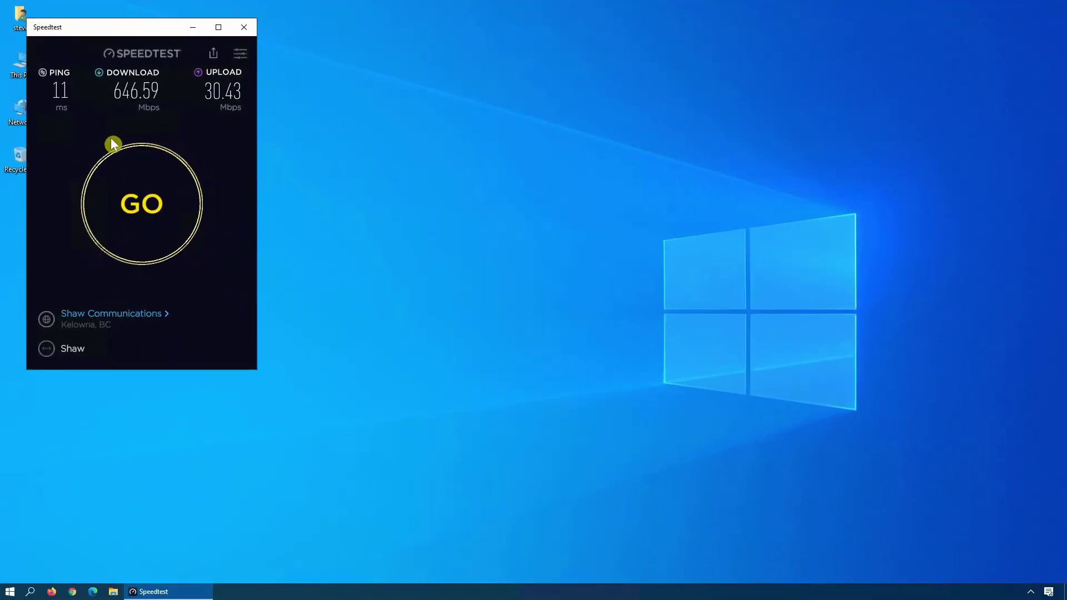
click(244, 27)
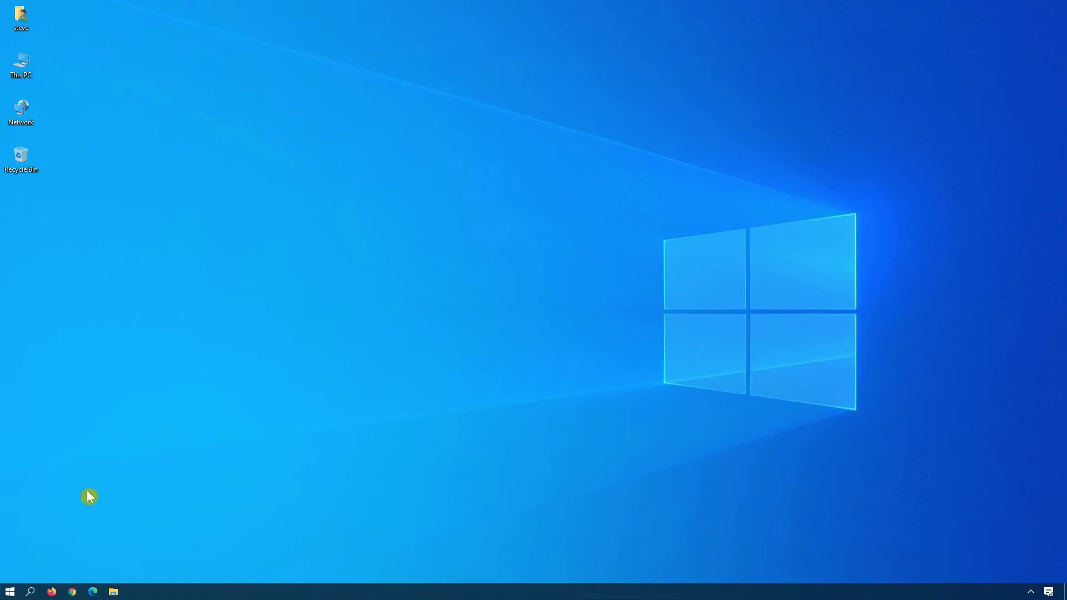
Open the Ethernet status from Network and Sharing Center to confirm the 1.0 Gbps link speed.
click(10, 592)
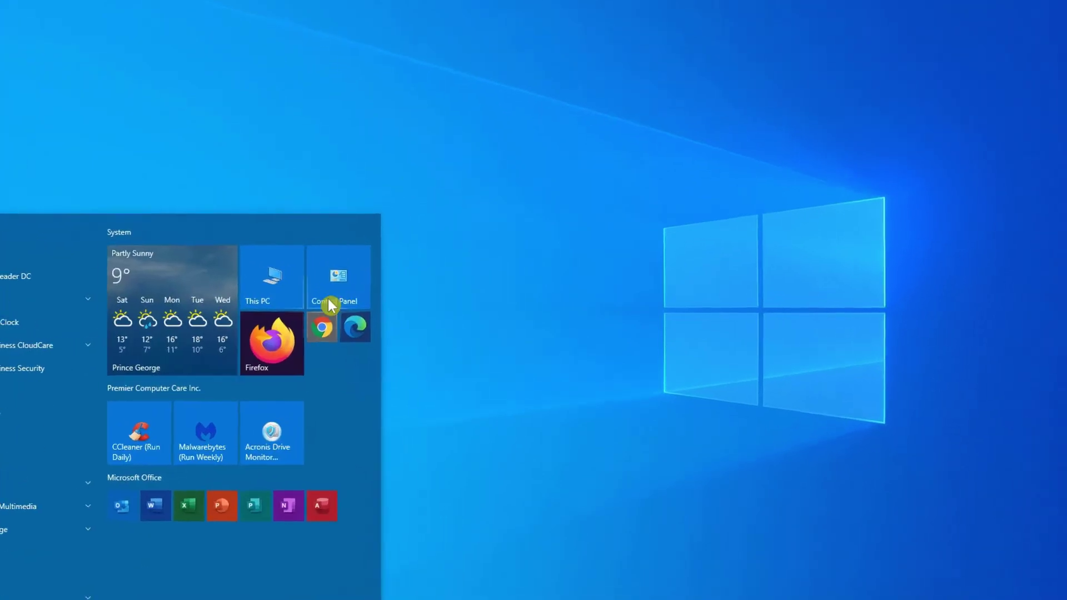
click(350, 300)
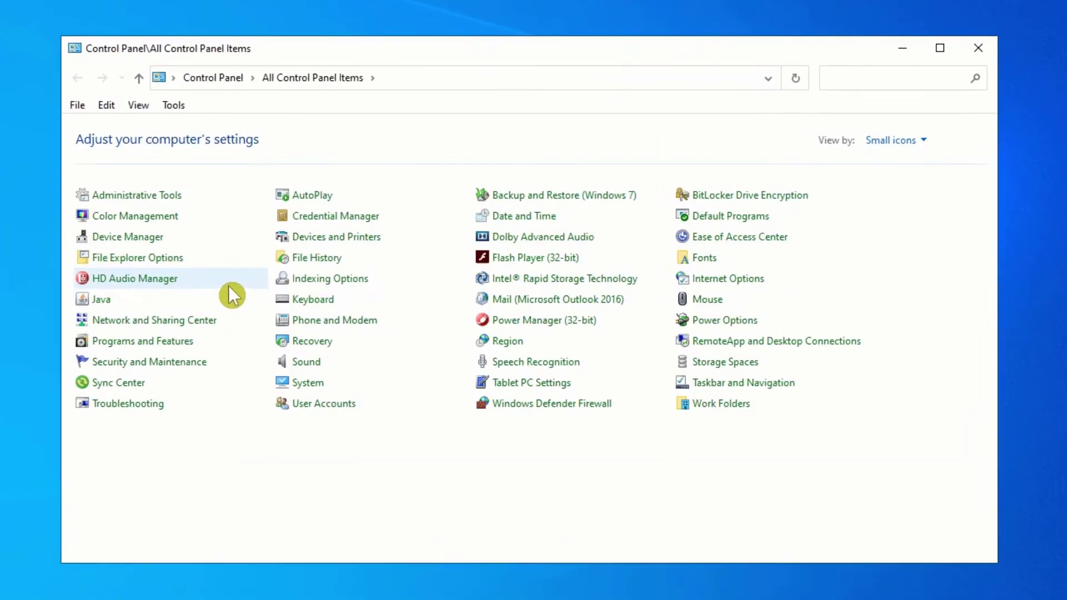
click(173, 322)
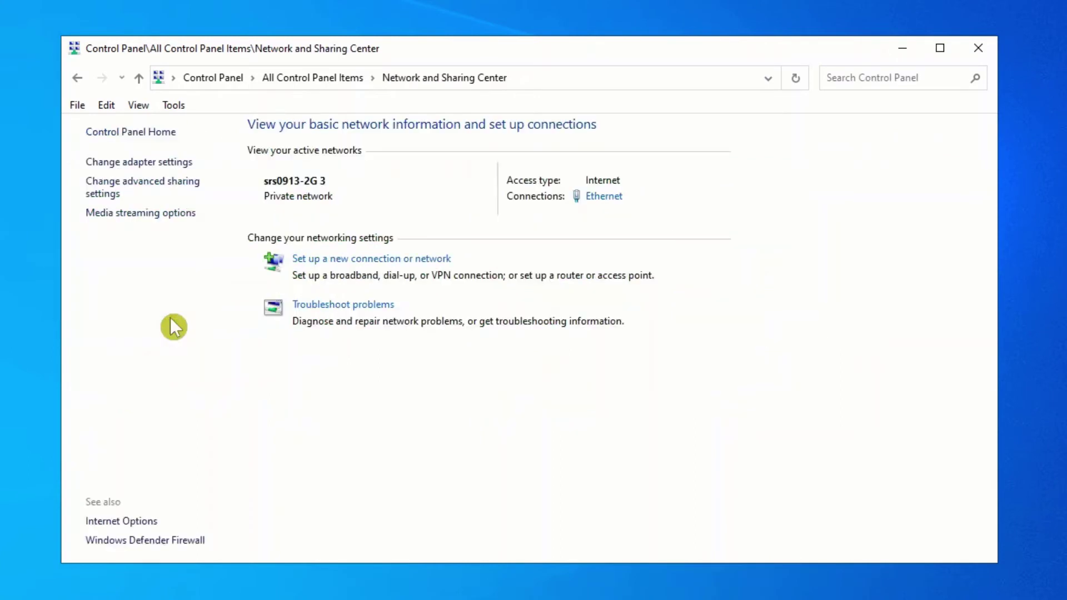
click(608, 200)
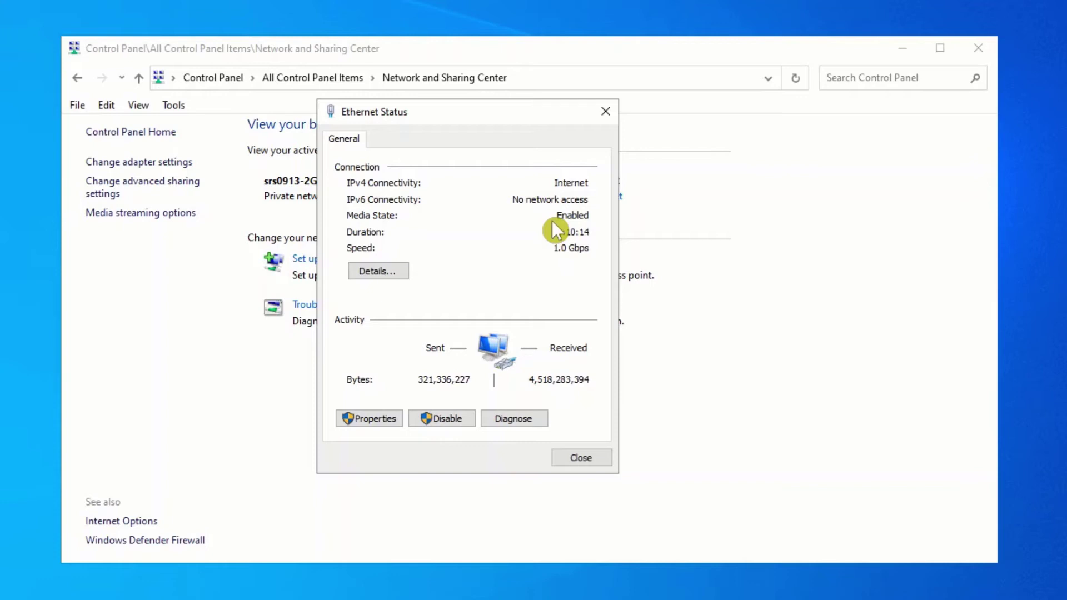
Close the Ethernet Status dialog and the Network and Sharing Center window.
click(581, 457)
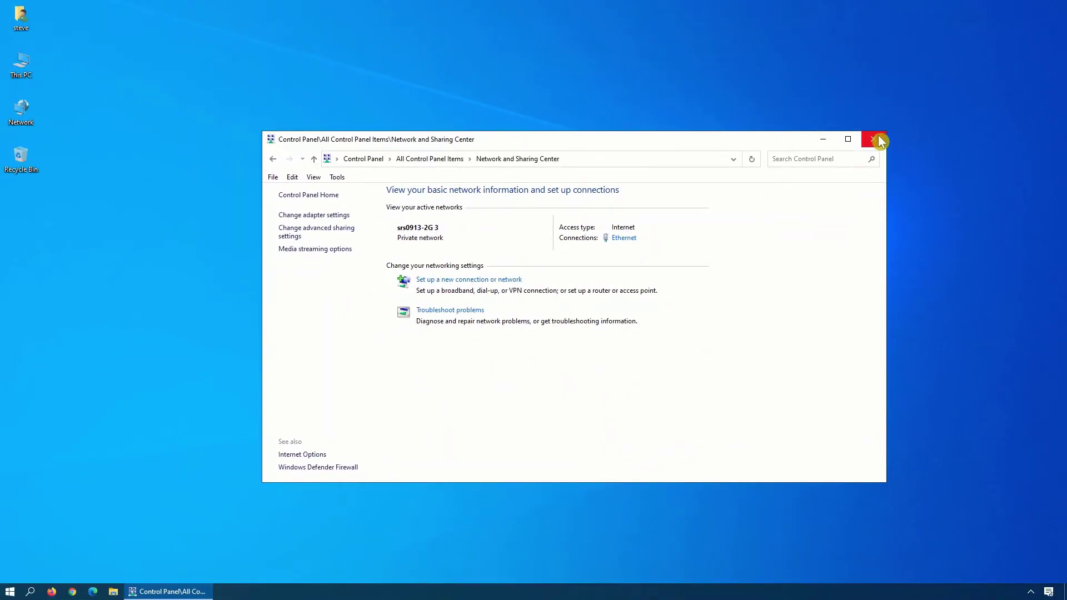
click(879, 141)
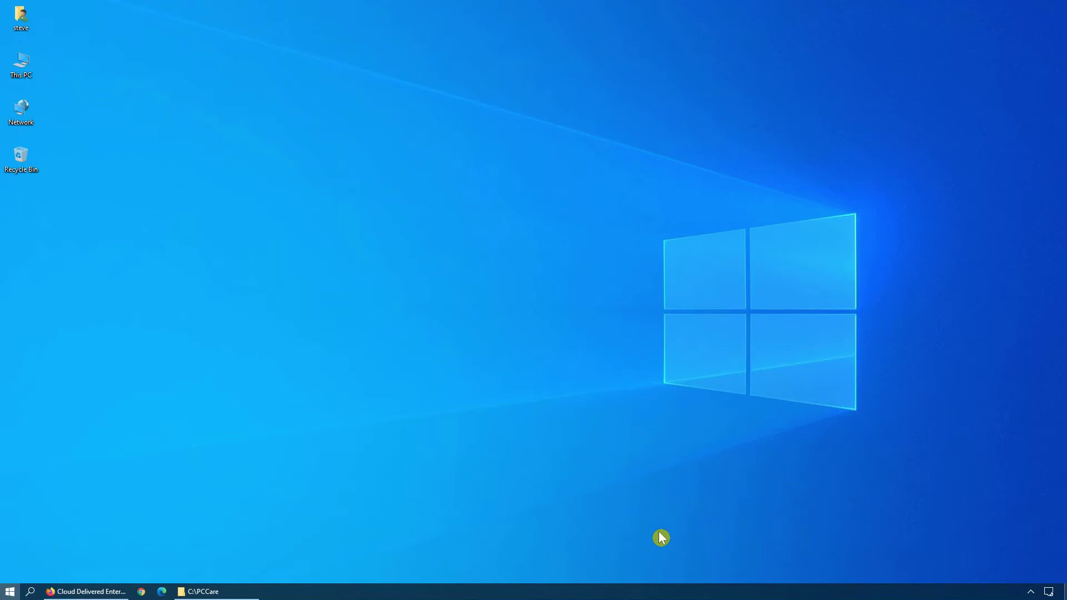
Open an administrator Command Prompt and run ipconfig.
right_click(17, 594)
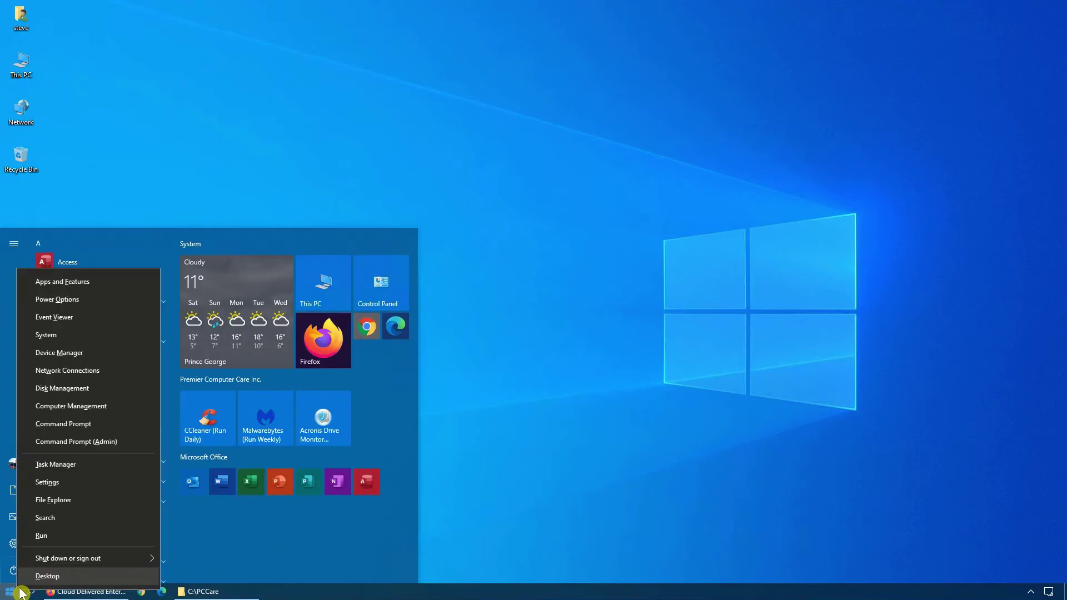
click(87, 456)
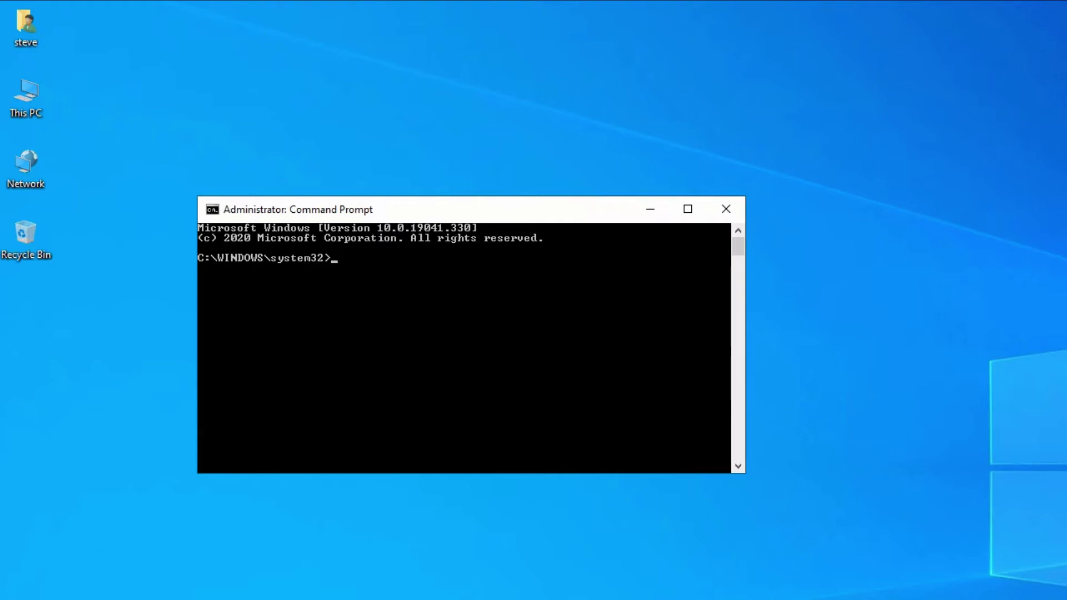
text(ipconfig)
key(Return)
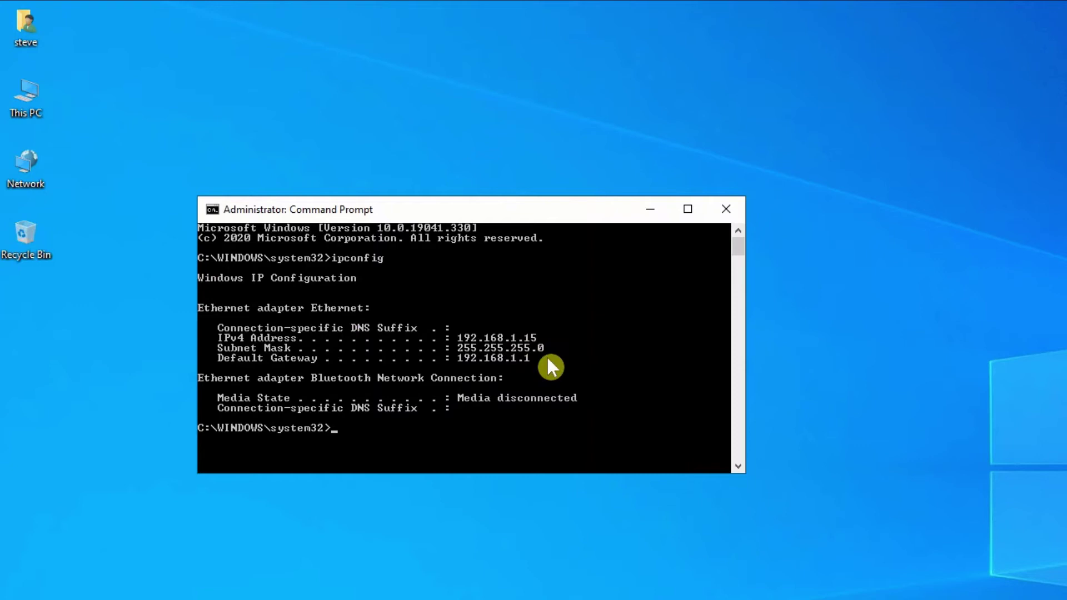
Rerun it as ipconfig /all to show gateway 192.168.1.1 and DNS 64.59.168.13, 1.1.1.1.
key(Up)
text(/all)
key(Return)
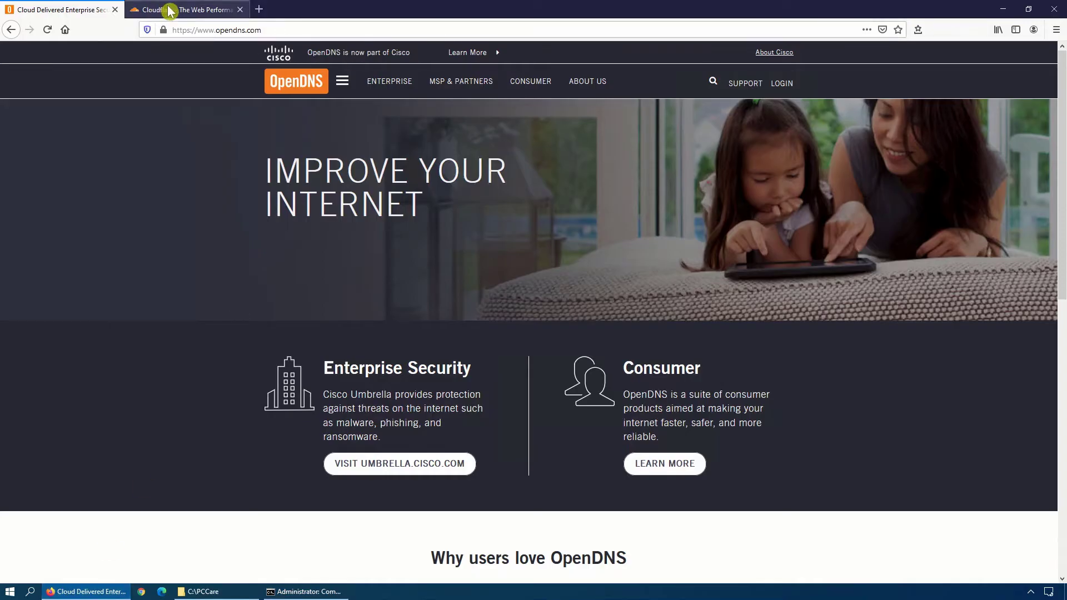
Look over the Cloudflare tab, then return to the OpenDNS page.
click(169, 10)
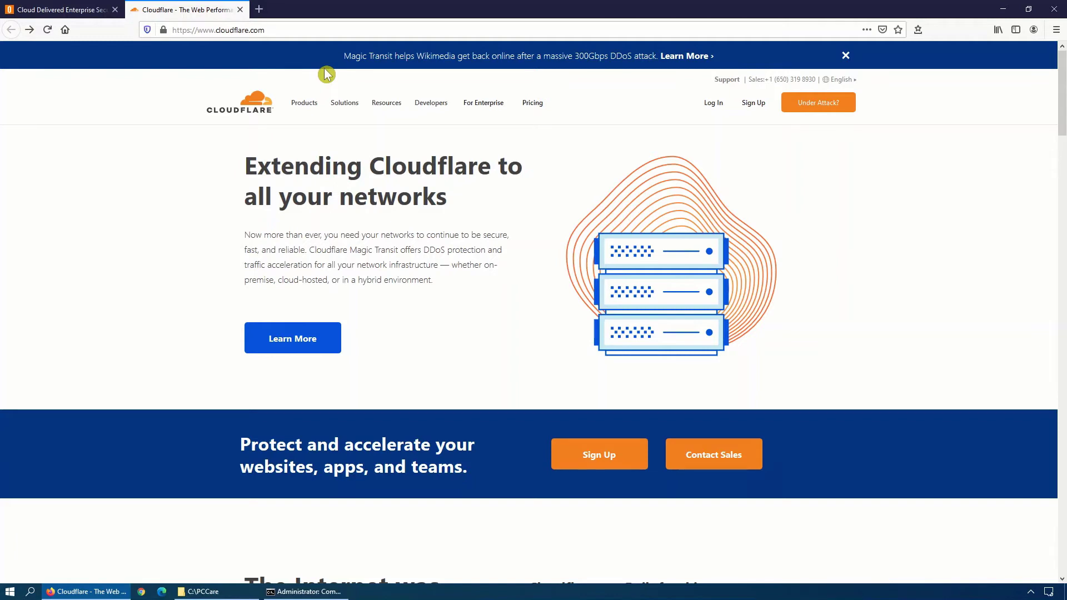
click(97, 16)
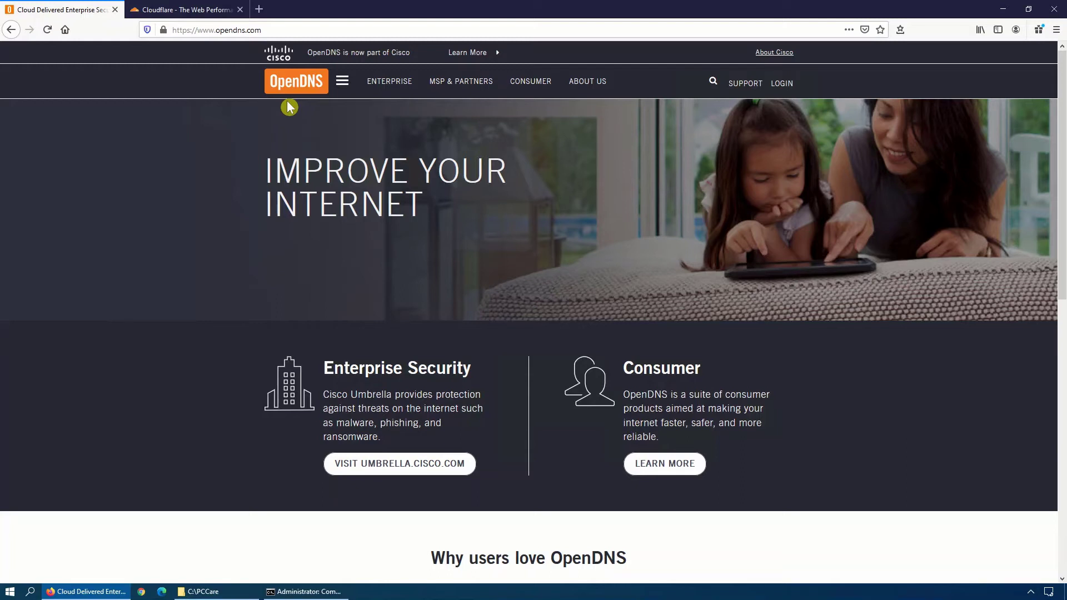
In a new tab, log into router 192.168.1.1 and view Basic > DNS settings.
click(259, 9)
click(287, 28)
text(192)
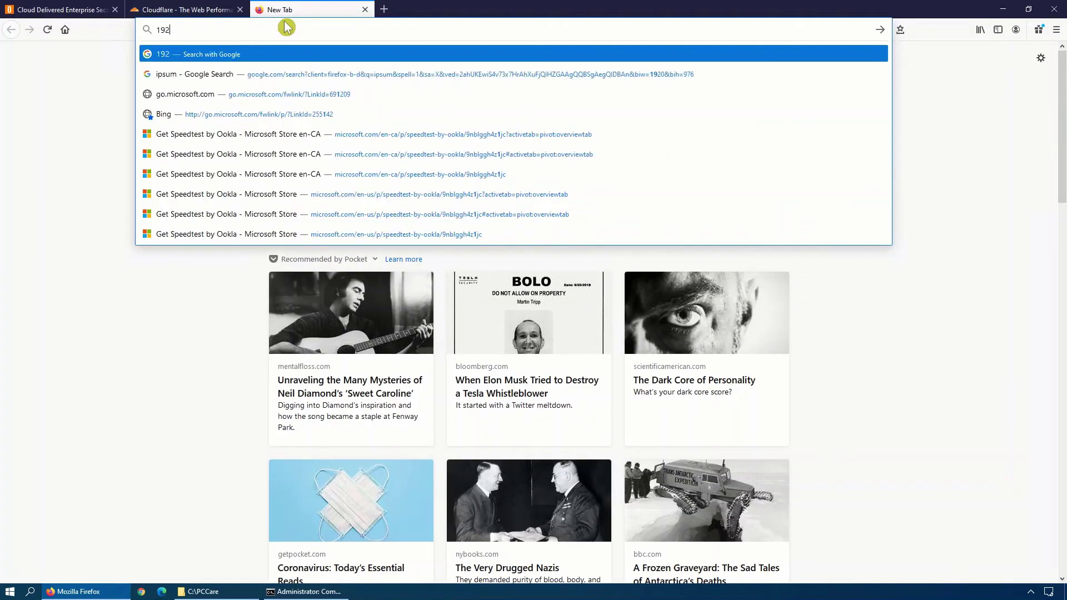
text(.1)
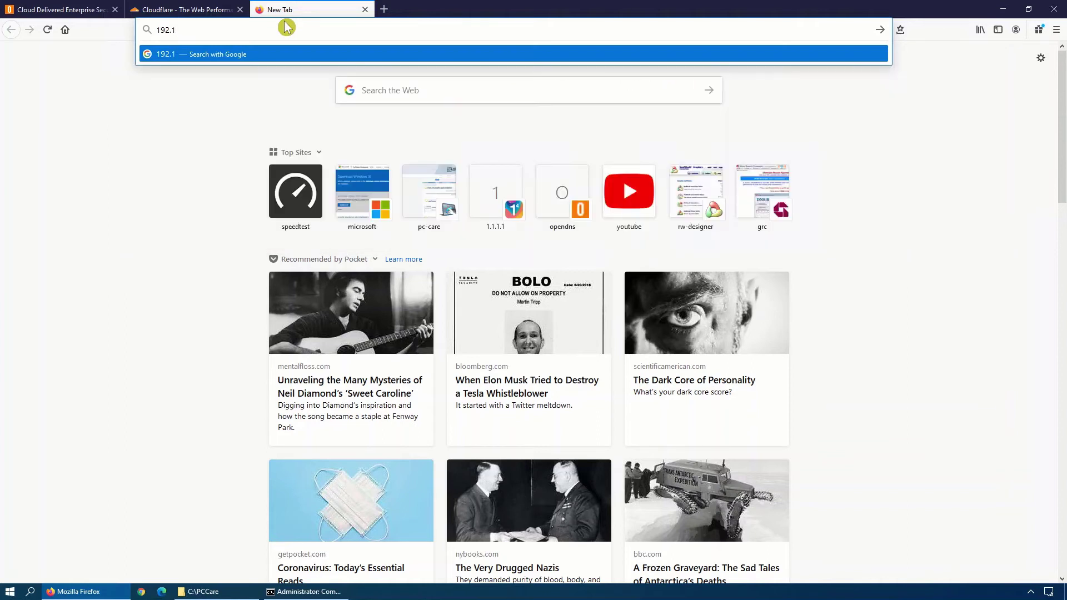
text(68.1.1/login.htm)
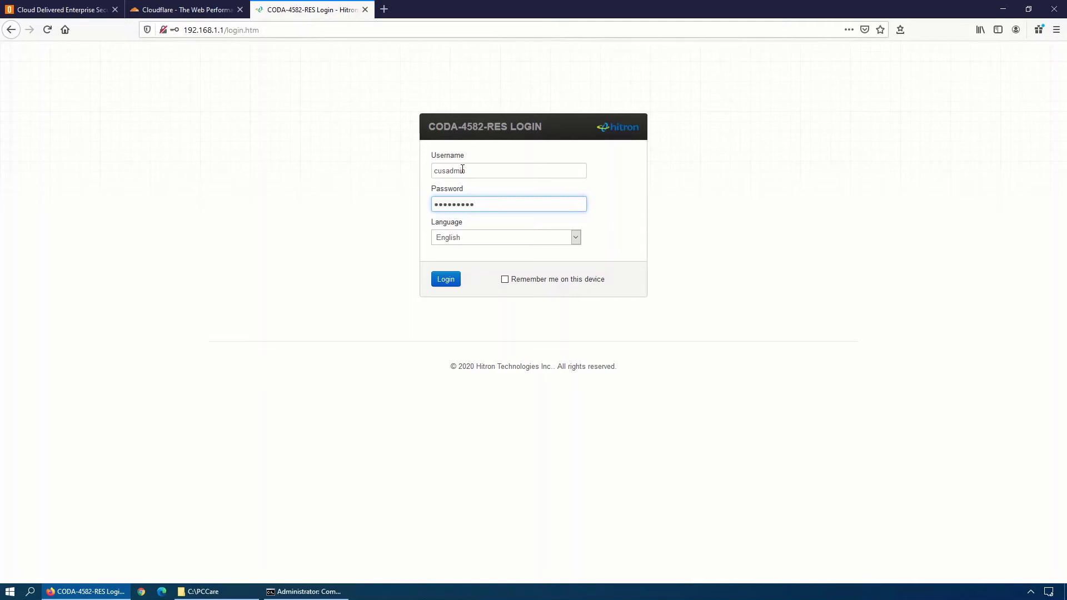
key(Return)
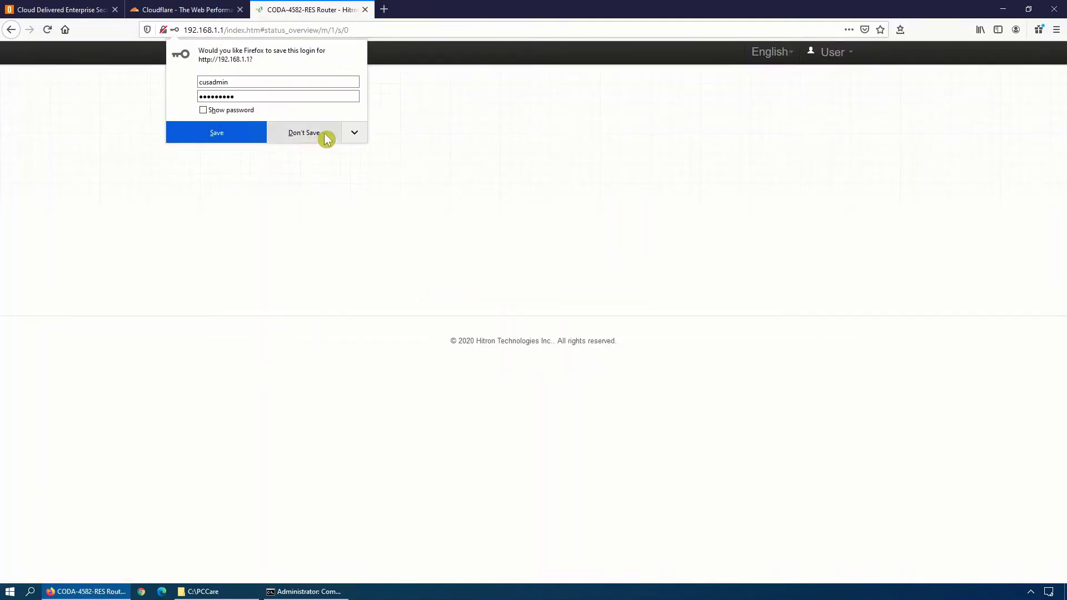
click(304, 133)
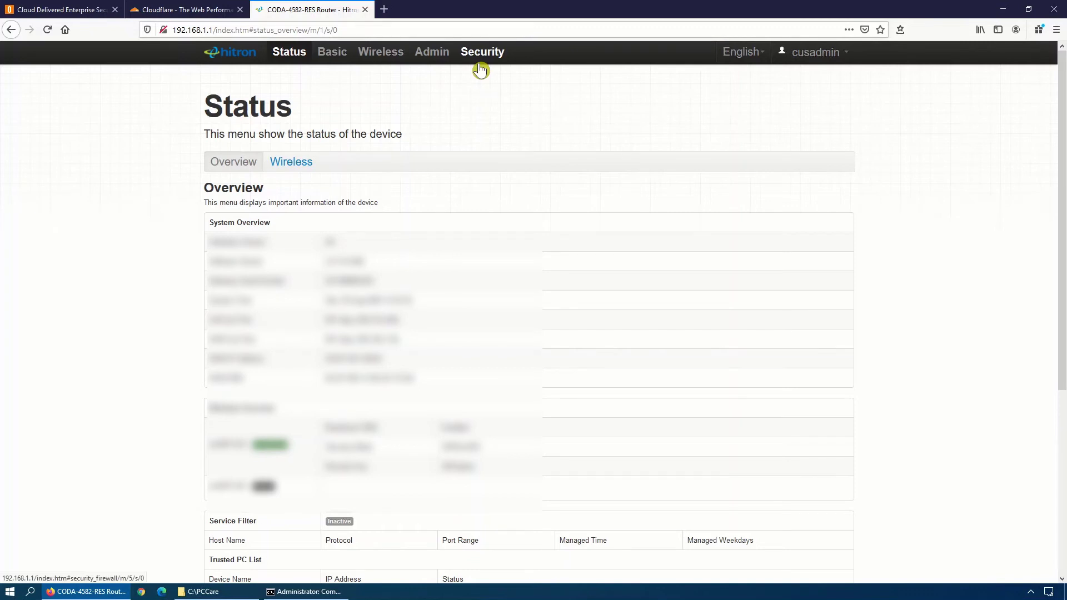
click(337, 53)
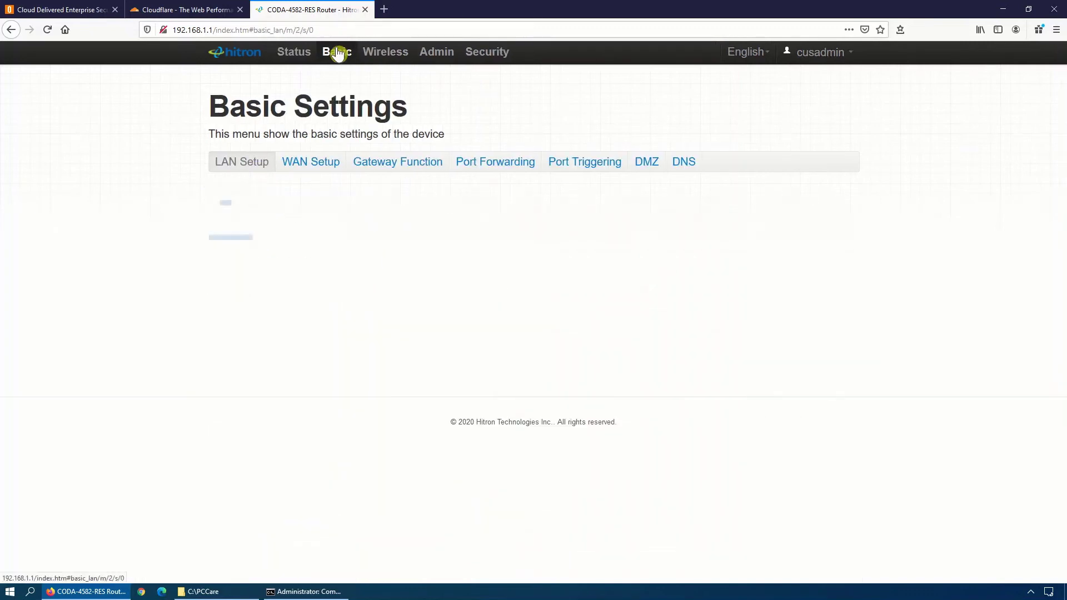
click(682, 165)
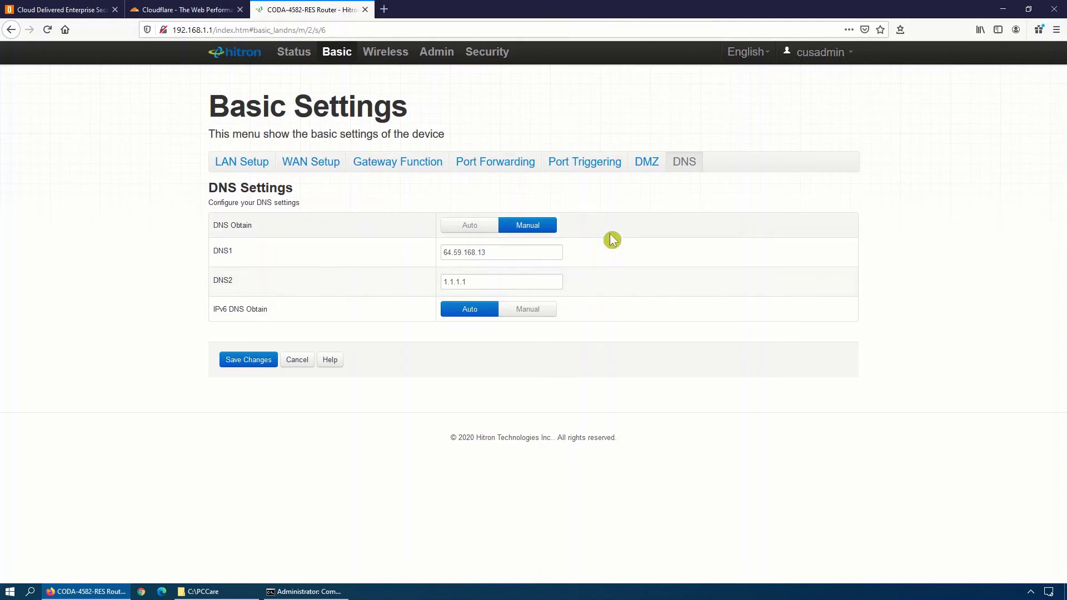
Close Firefox, launch DNSBench.exe from C:\PCCare, and view its GRC web page.
click(1054, 9)
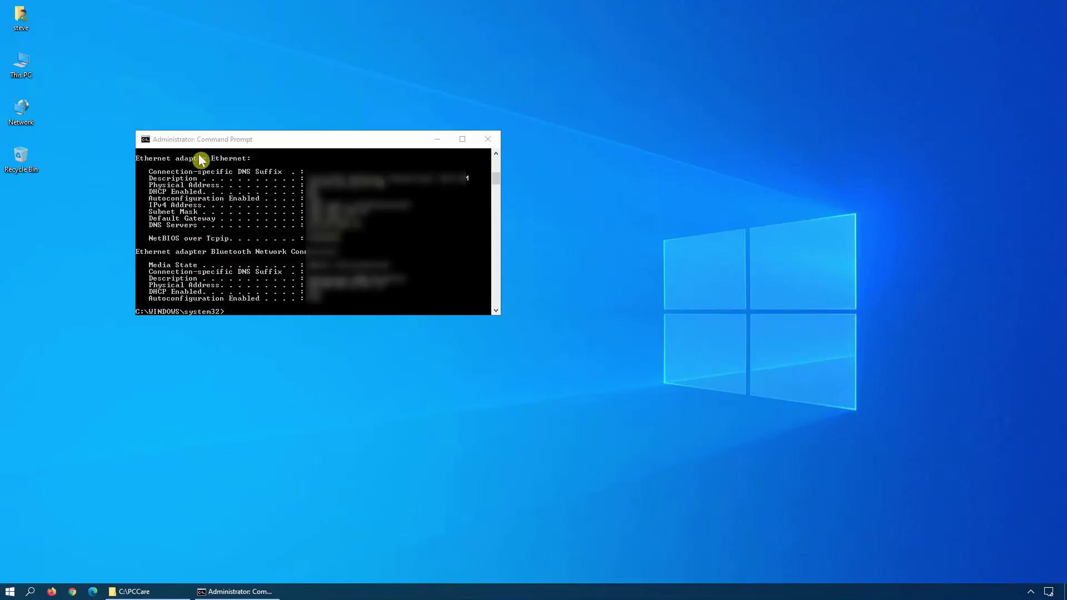
click(142, 592)
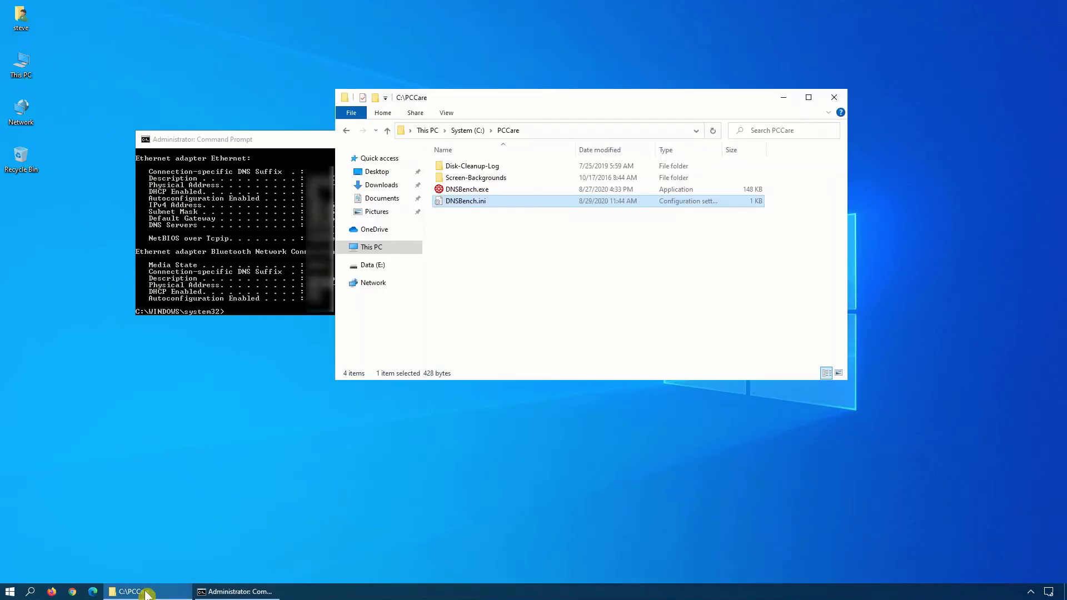
double_click(461, 192)
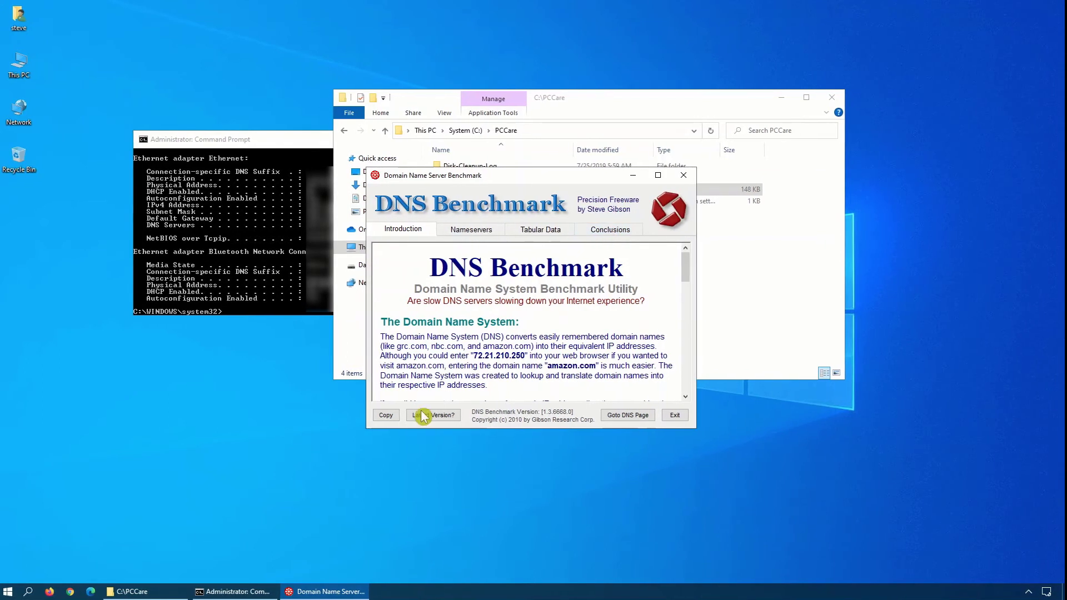
click(642, 421)
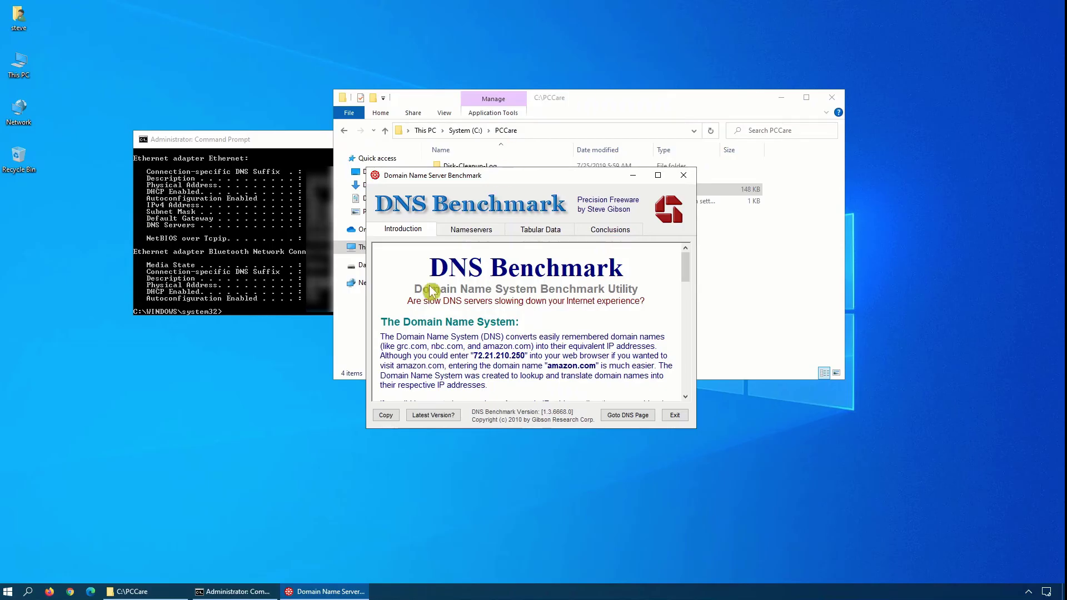
click(767, 220)
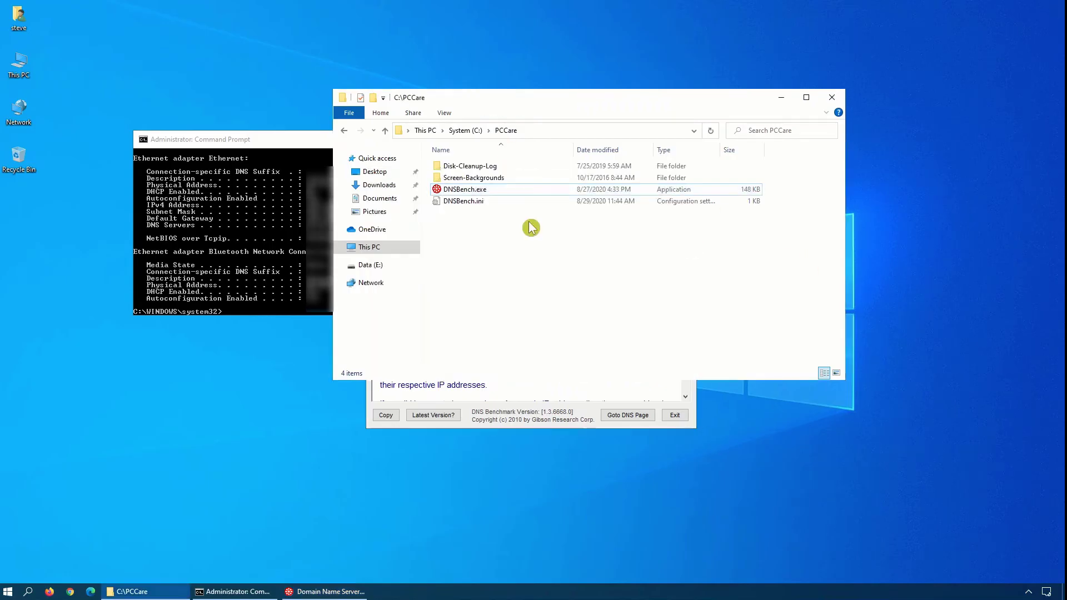
Read the DNSBench.ini nameserver list in Notepad, then close Notepad and the PCCare folder.
double_click(476, 205)
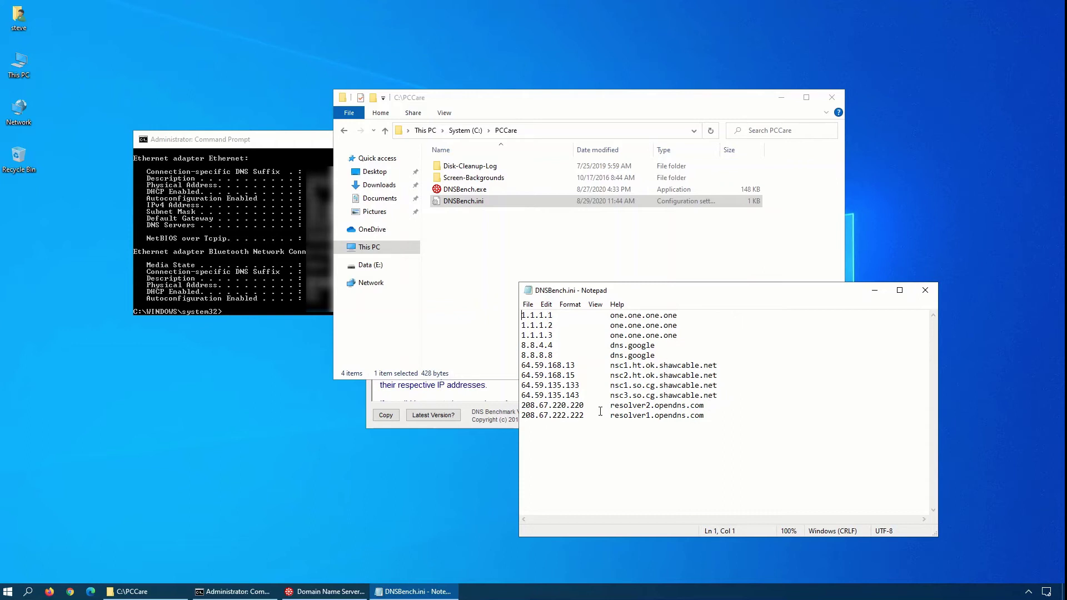
click(925, 290)
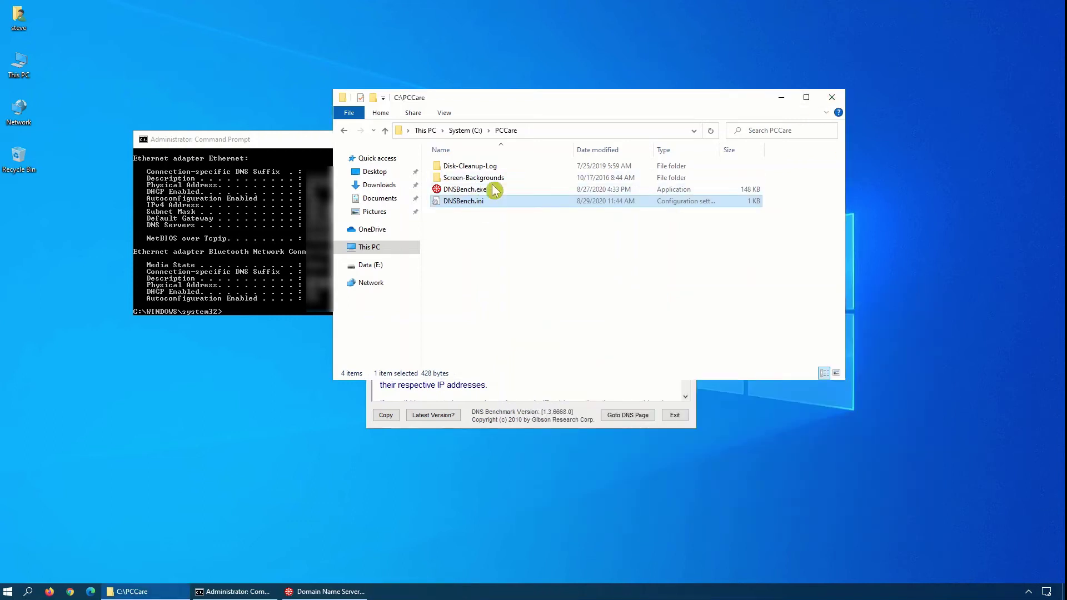
click(830, 99)
Show the Nameservers list, enlarge the window, run the benchmark, and close Command Prompt.
click(476, 230)
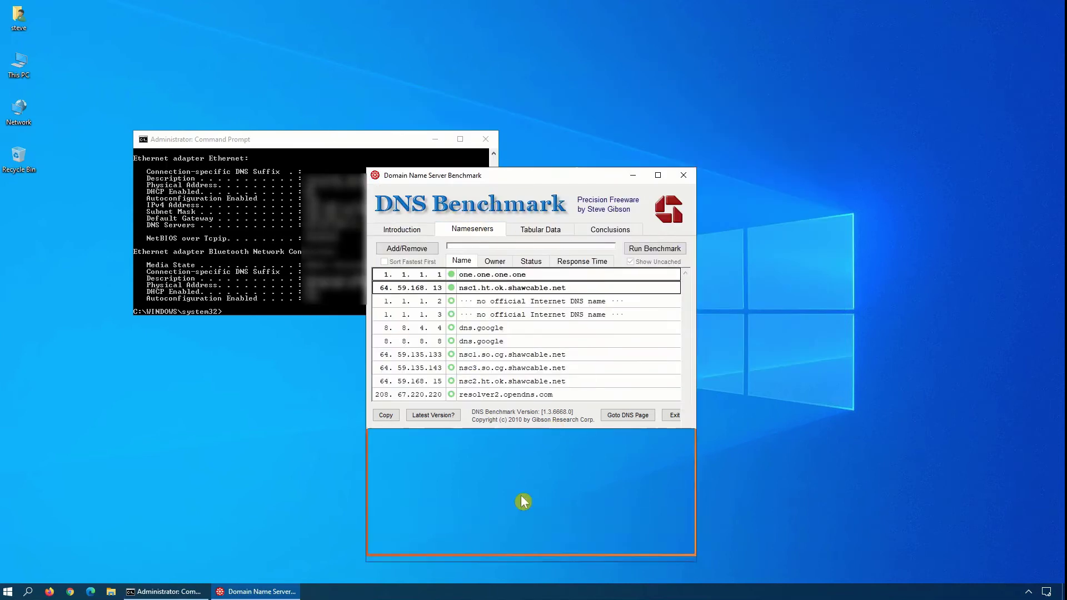
drag(550, 428, 551, 561)
drag(476, 167, 477, 101)
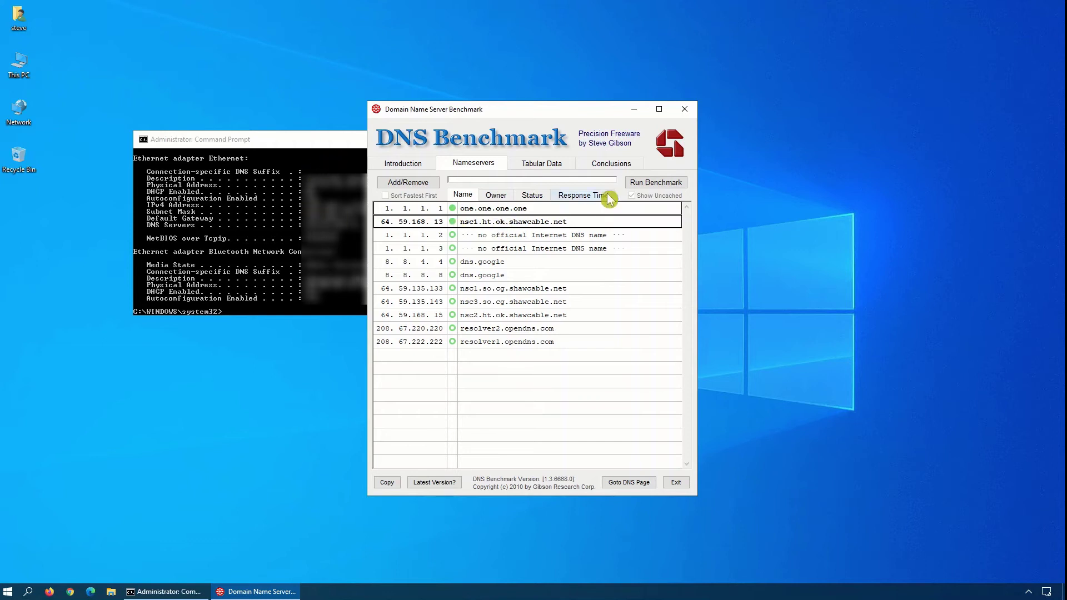
click(645, 182)
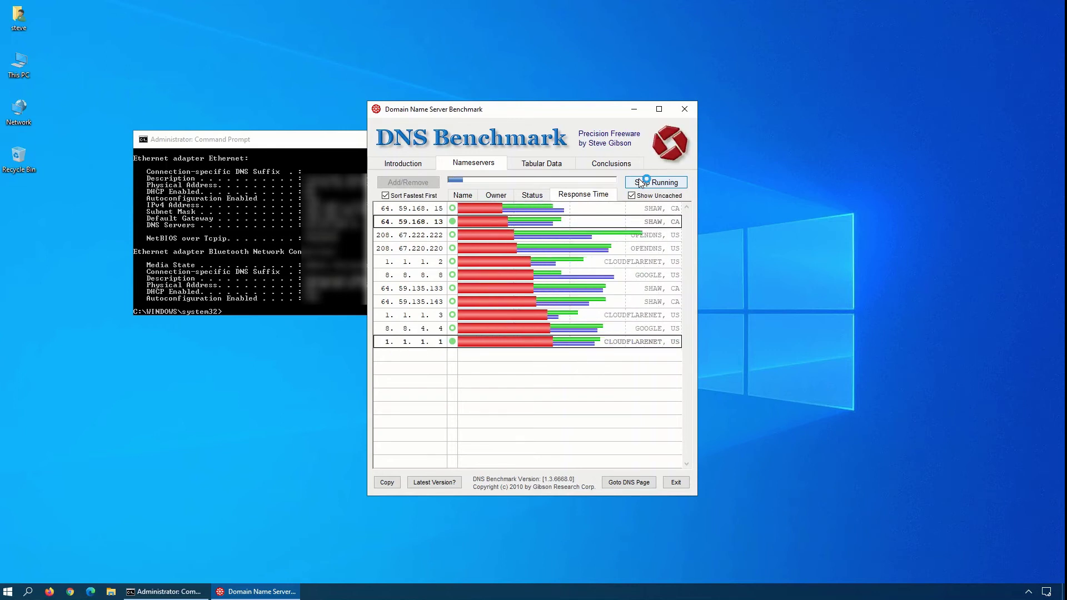
click(318, 143)
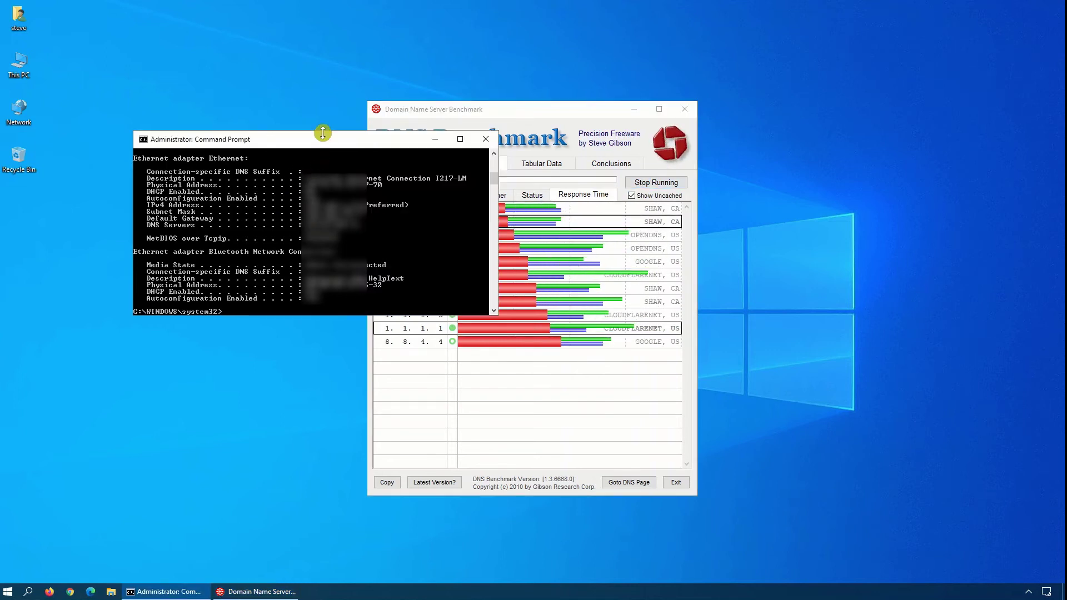
click(487, 138)
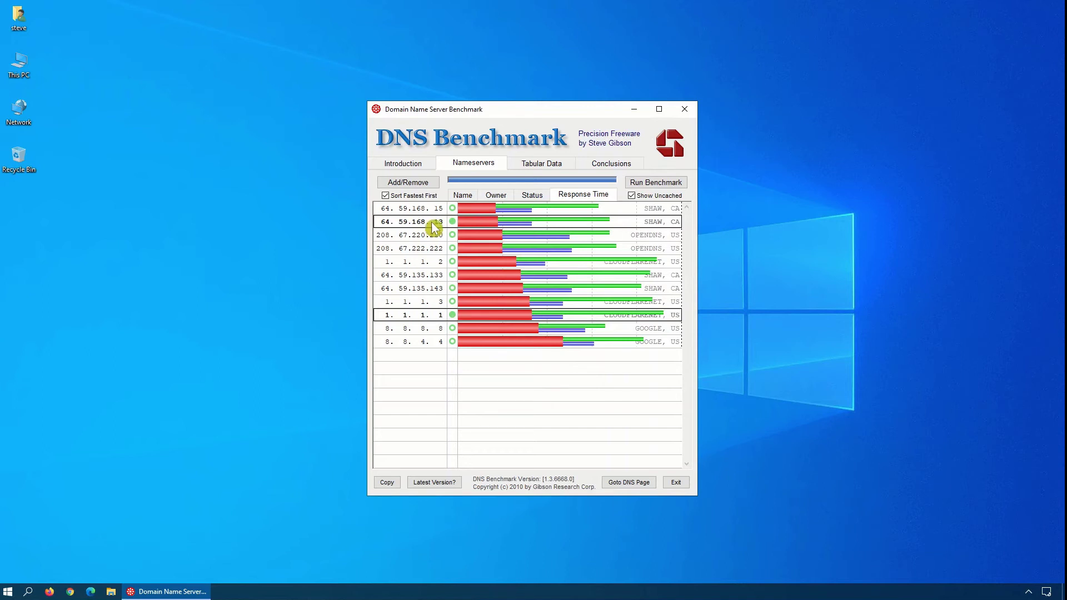
Close DNS Benchmark and go to Update & Security's Windows Update advanced options.
click(689, 110)
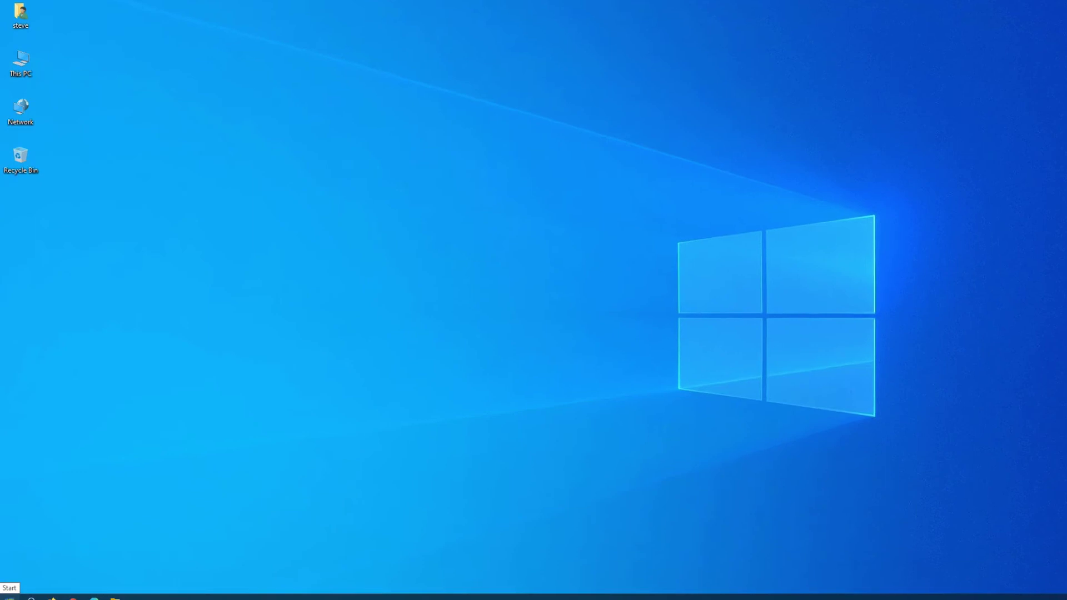
click(8, 598)
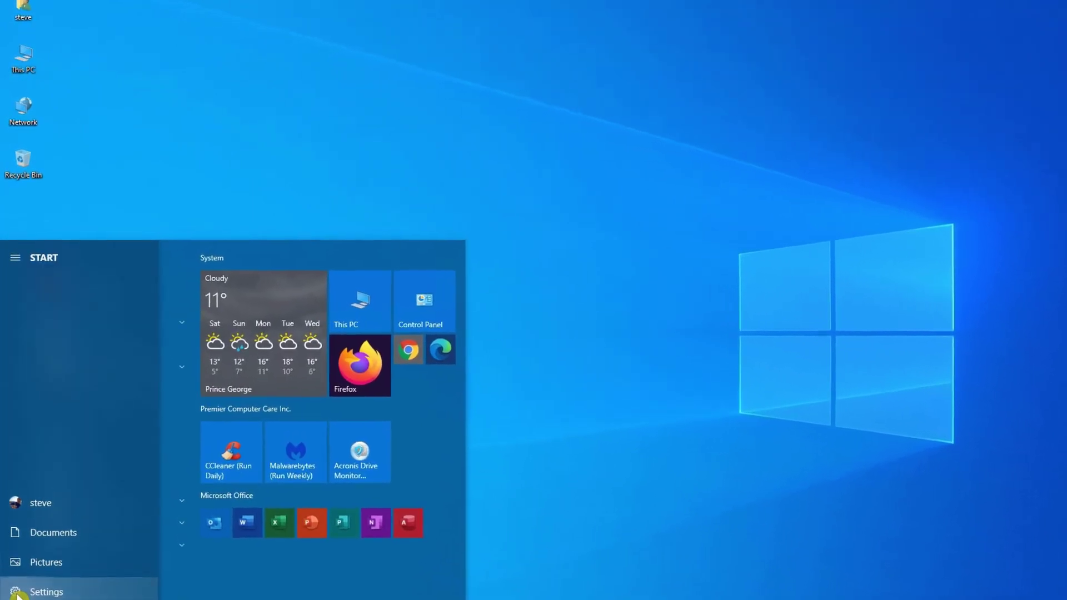
click(16, 590)
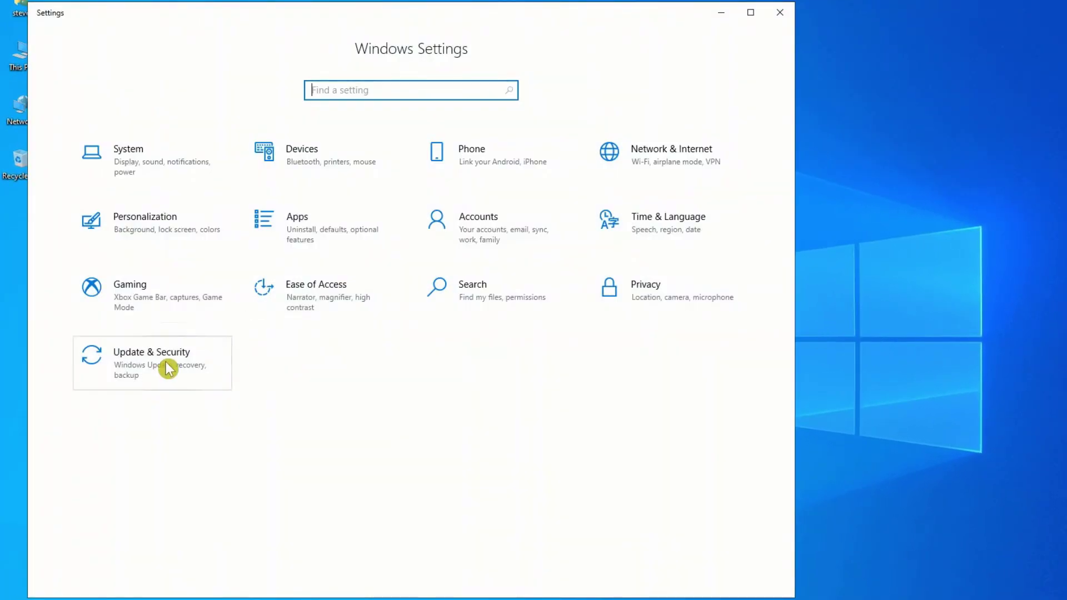
click(168, 368)
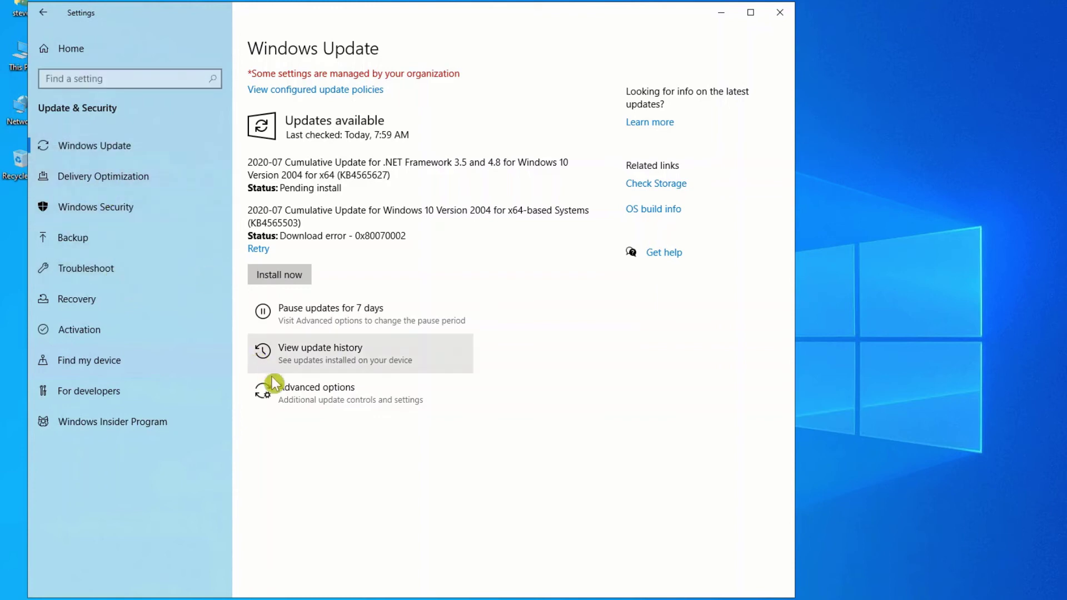
click(292, 408)
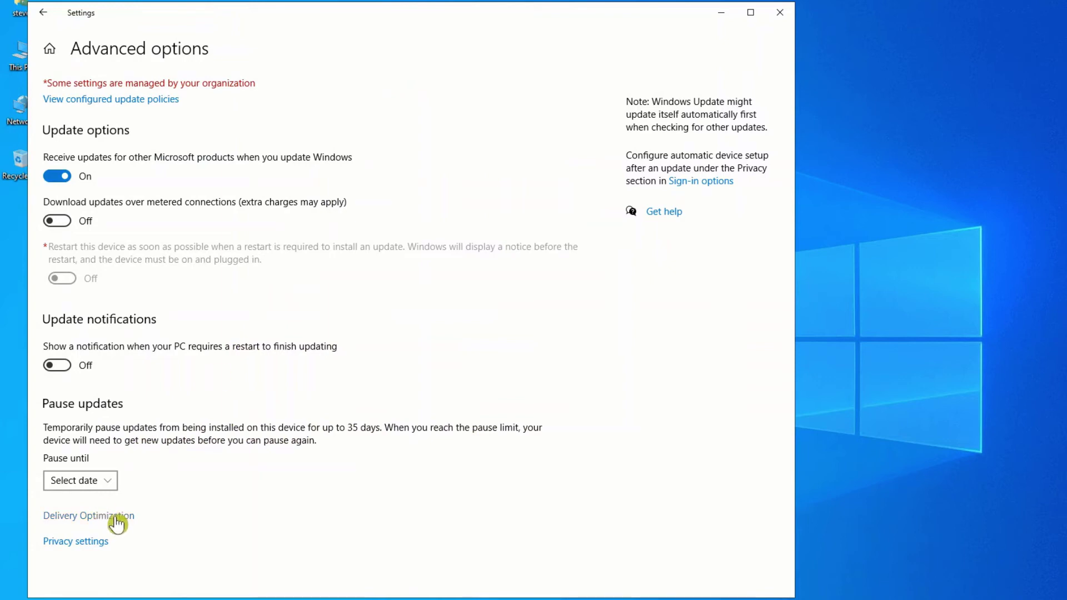
Open Delivery Optimization to confirm downloads from other PCs are off.
click(117, 522)
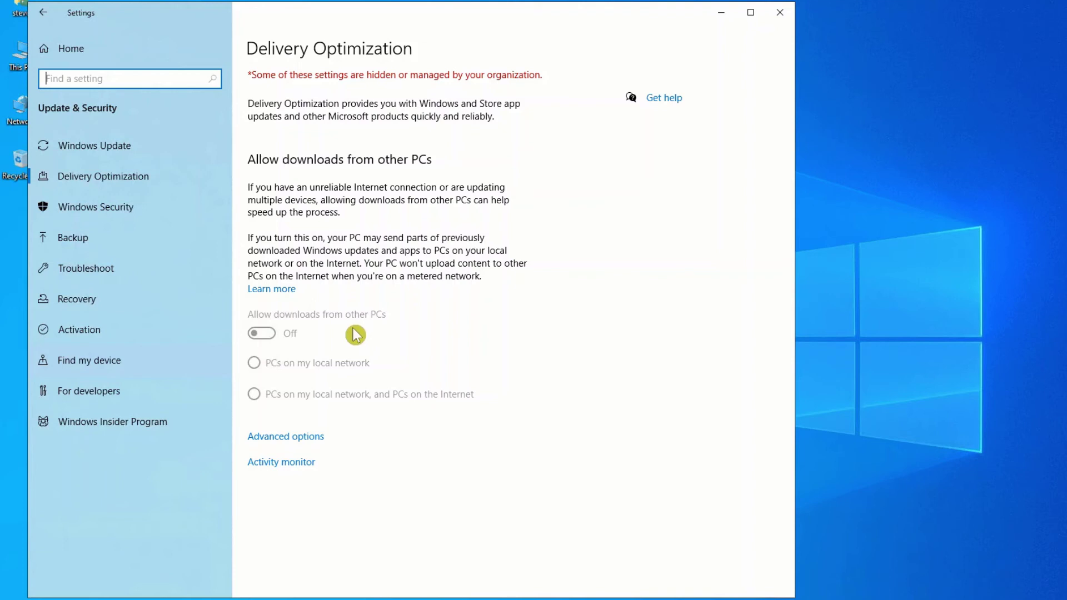
Go from Settings Home to Privacy and scroll the left pane toward Background apps.
click(68, 54)
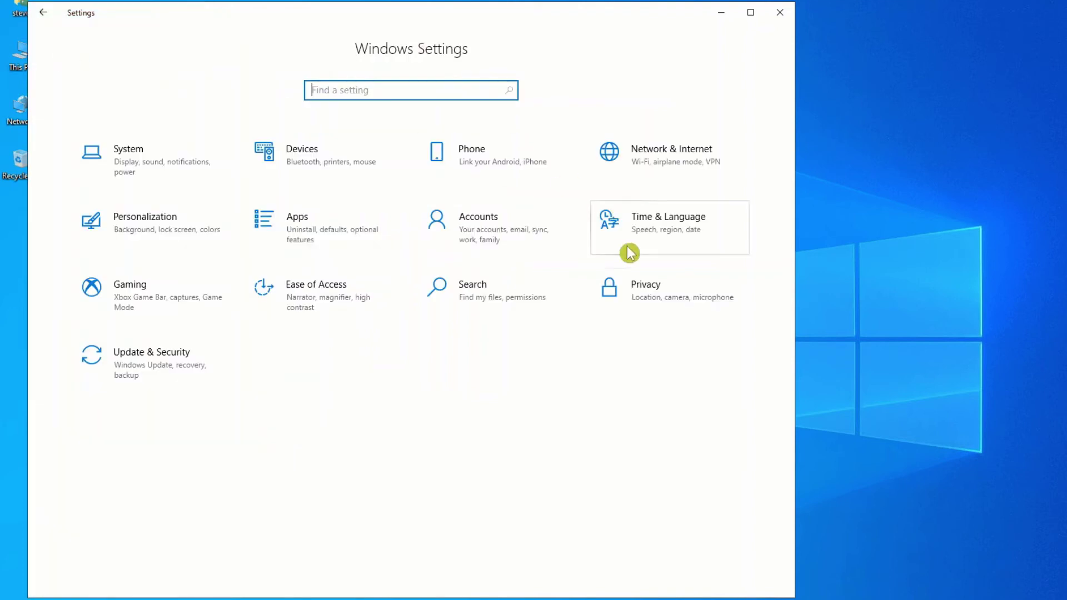
click(657, 293)
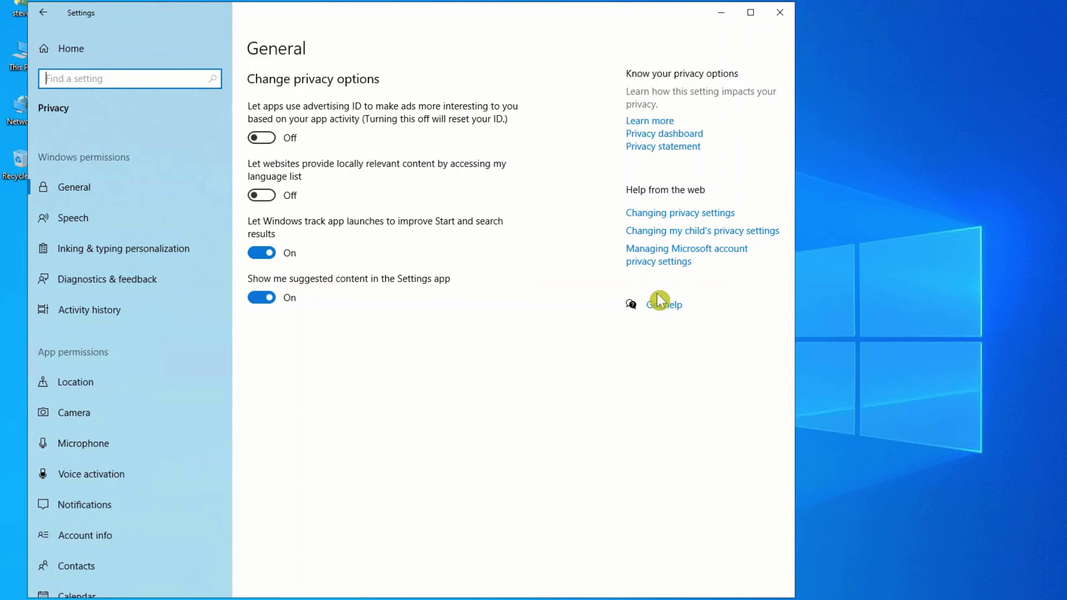
scroll(179, 405, down, 5)
scroll(178, 406, down, 3)
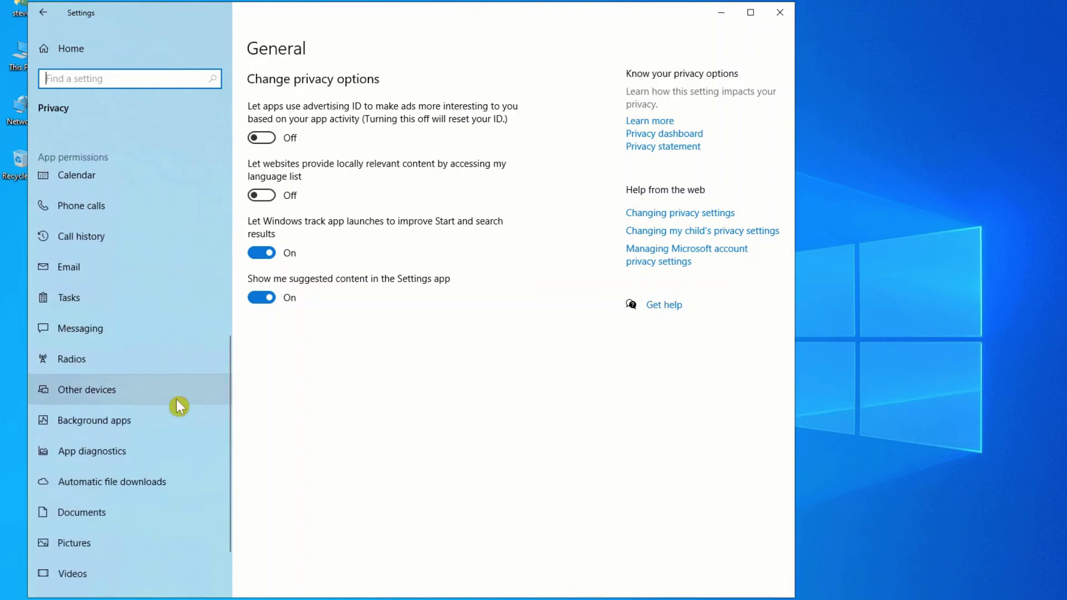
In Background apps, turn off 3D Builder, Calculator, Camera, Cortana, Get Help, Lexmark, Mail and Maps.
click(175, 419)
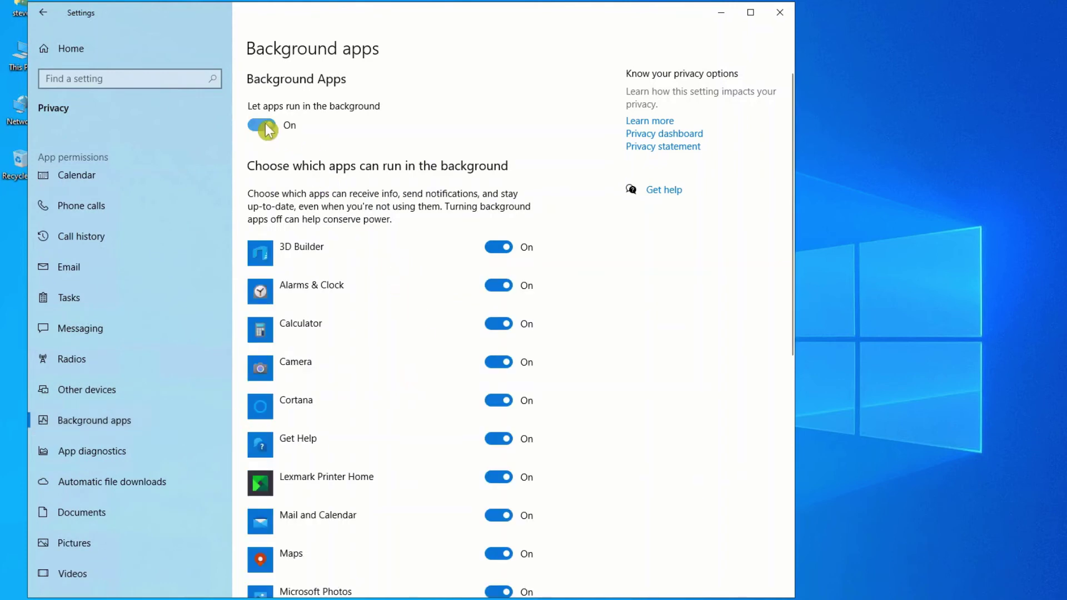
click(502, 251)
click(496, 332)
click(497, 368)
click(497, 403)
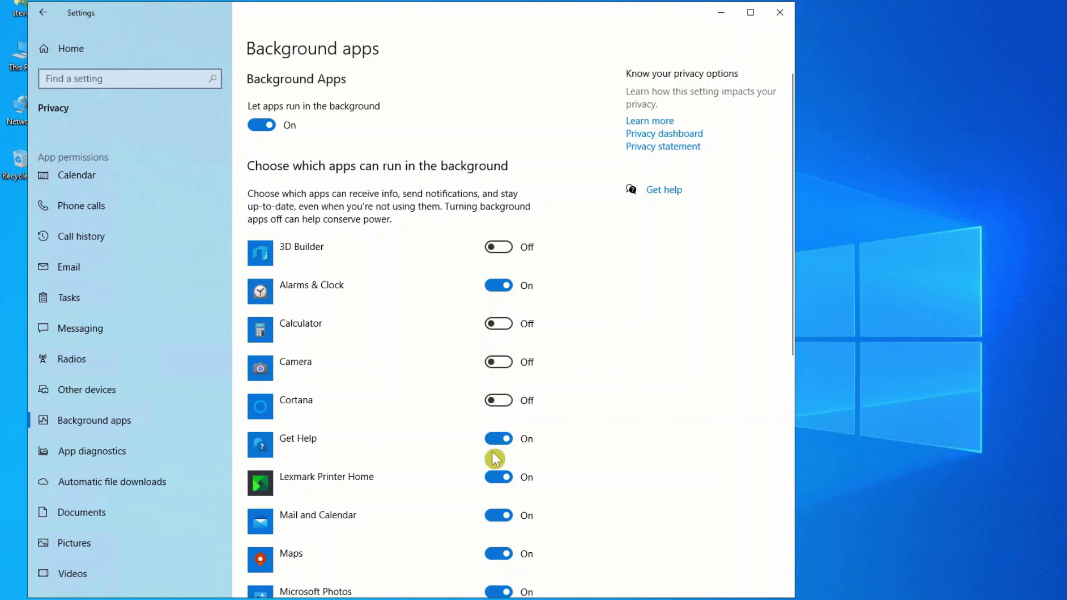
click(497, 476)
click(498, 438)
click(498, 519)
click(499, 553)
Turn off Photos, Store, People, Print 3D, Settings, Speedtest and Sticky Notes, keeping Snip & Sketch on.
scroll(534, 506, down, 3)
click(500, 416)
click(500, 453)
click(503, 531)
scroll(526, 526, down, 2)
click(503, 484)
click(507, 527)
scroll(511, 514, down, 2)
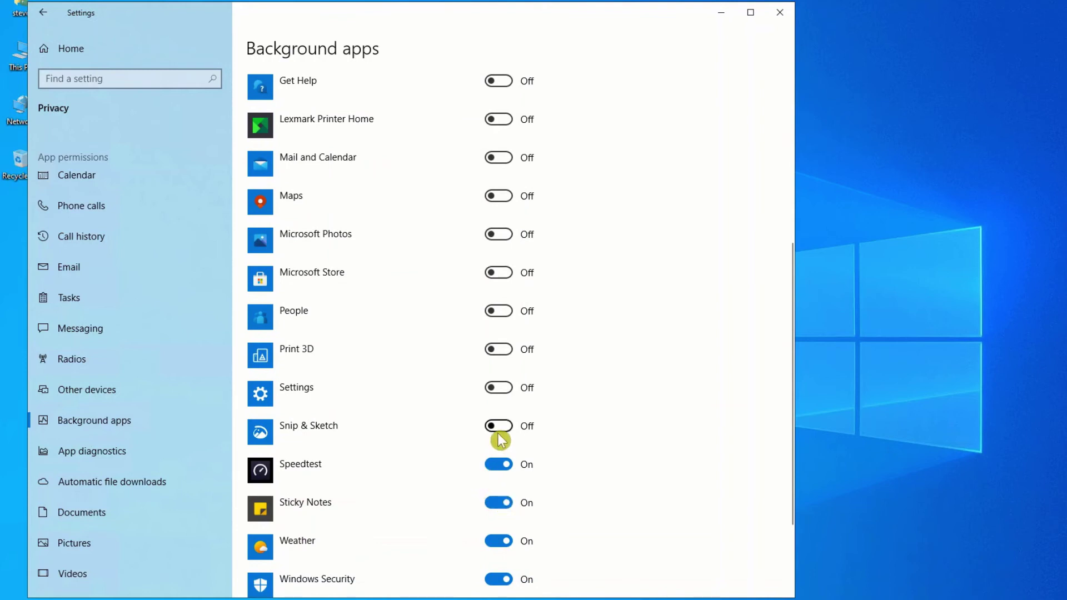
click(498, 428)
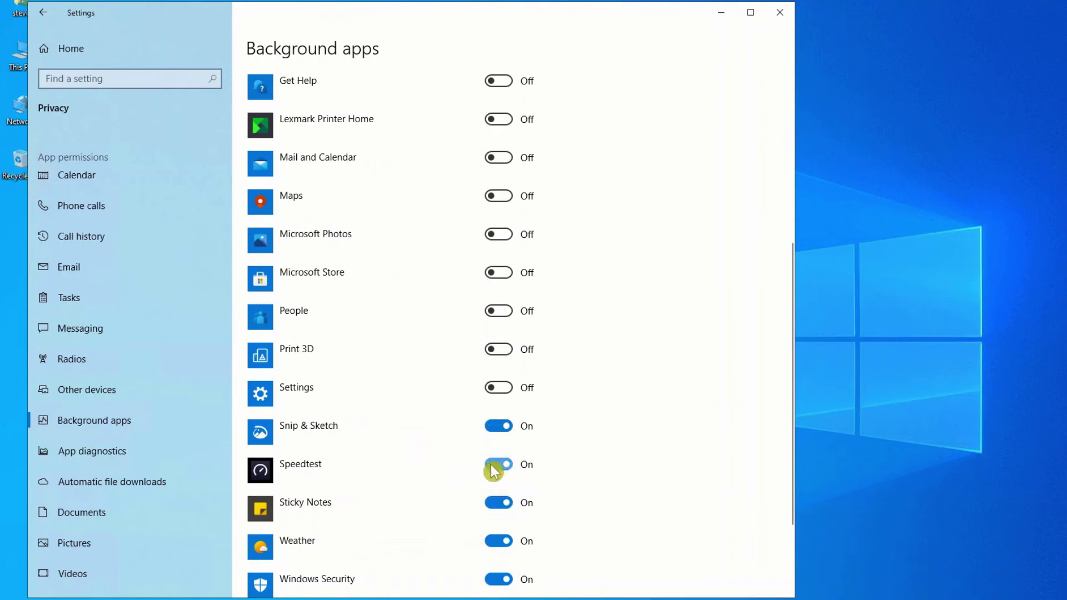
click(498, 467)
click(497, 504)
Turn off Windows Security, Xbox Game Bar and Your Phone, then close Settings.
scroll(509, 543, down, 3)
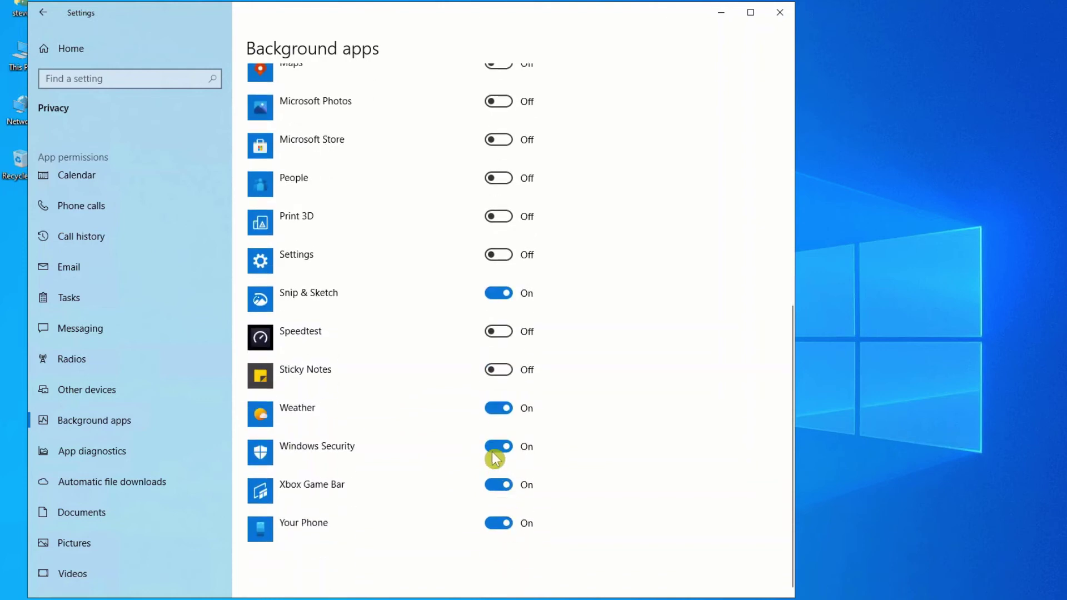
click(498, 447)
click(498, 485)
click(495, 522)
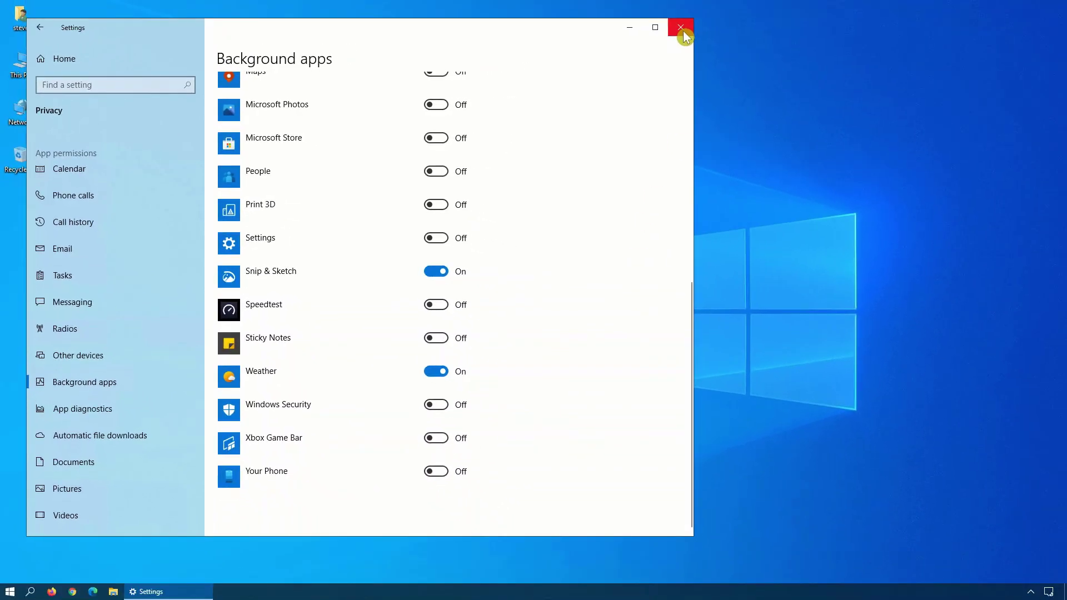
click(683, 31)
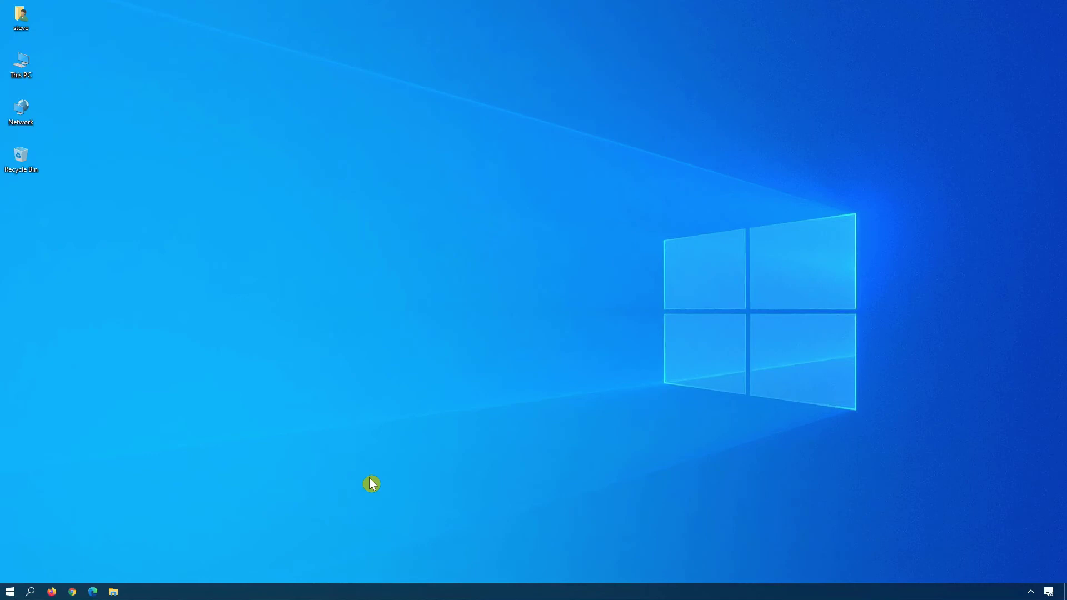
Launch Microsoft Store from the Start menu by searching 'store'.
click(11, 590)
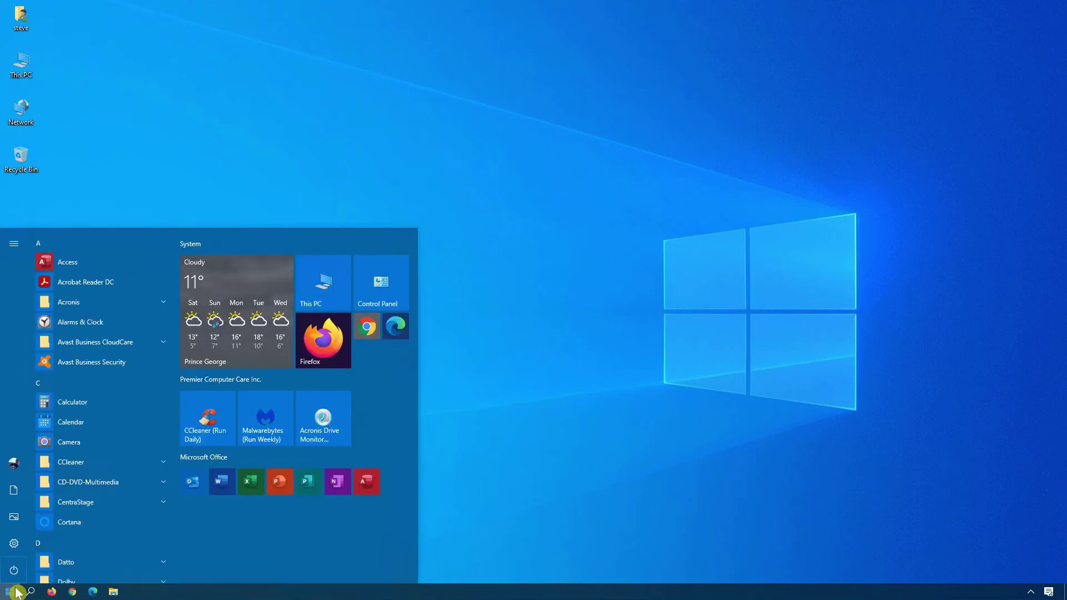
text(store)
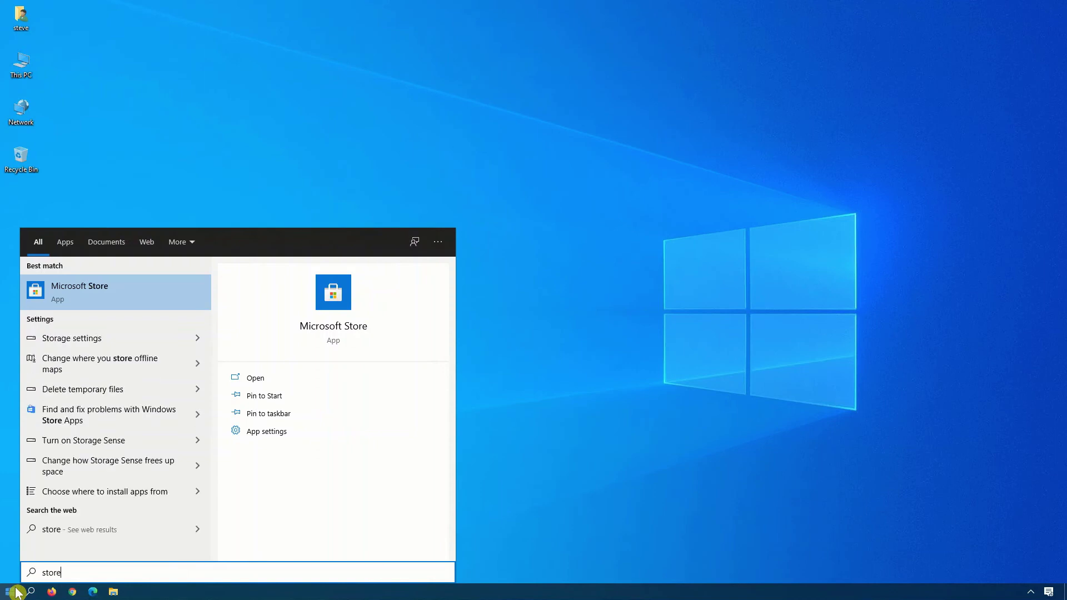
click(119, 291)
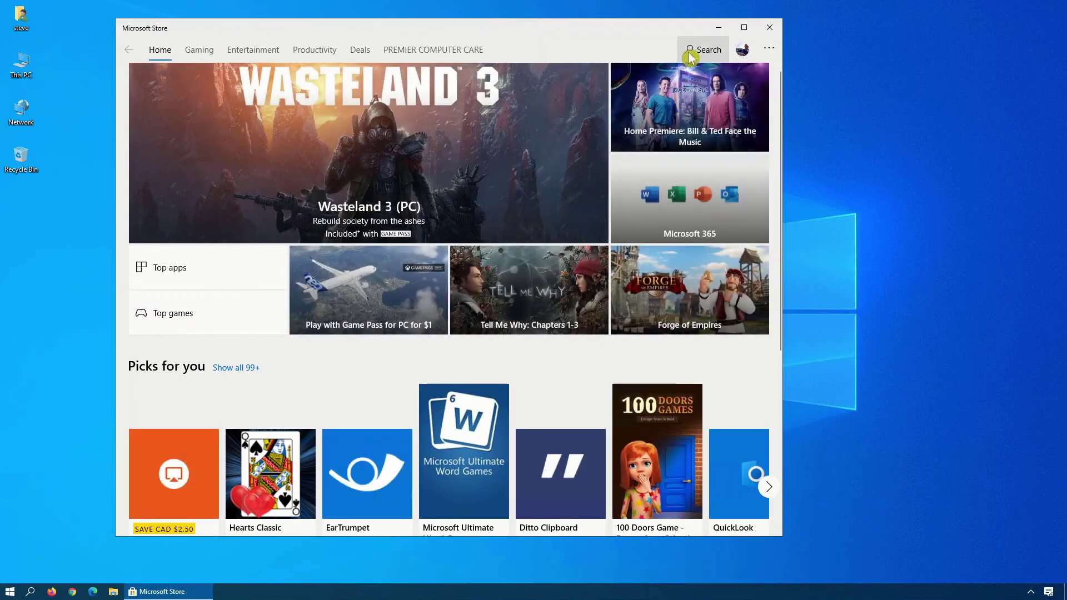
Search the Store for 'wifi ana' and open the installed WiFi Analyzer app.
click(691, 53)
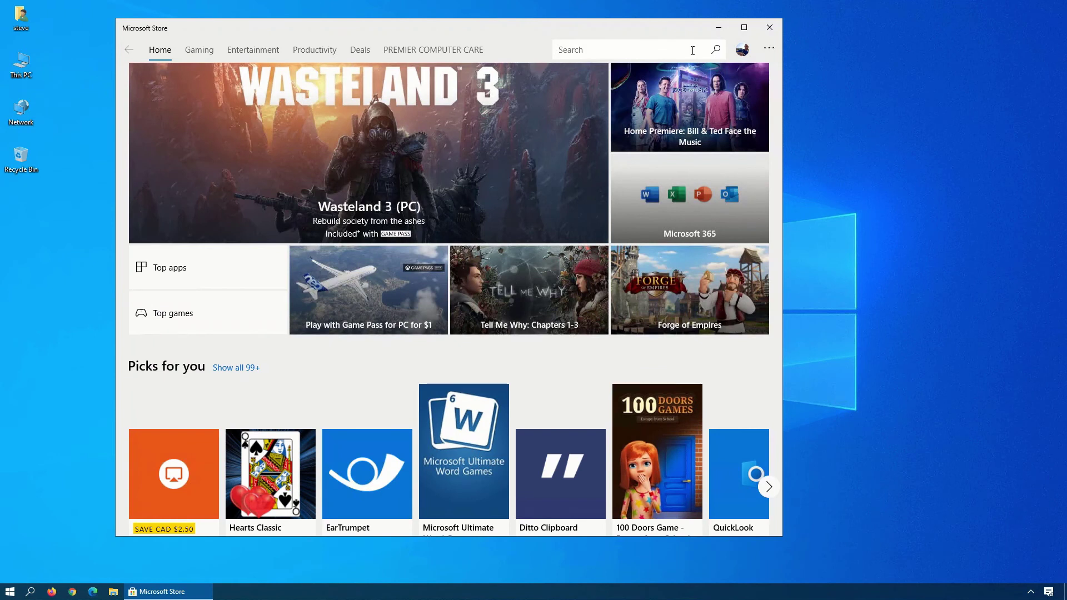
click(573, 48)
text(wifi ana)
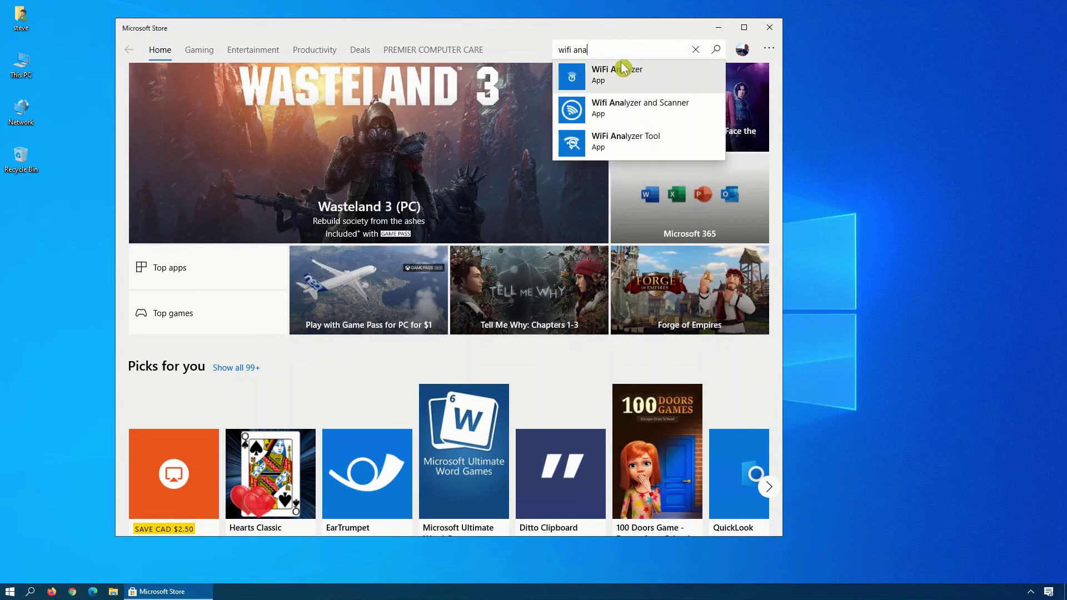
click(623, 74)
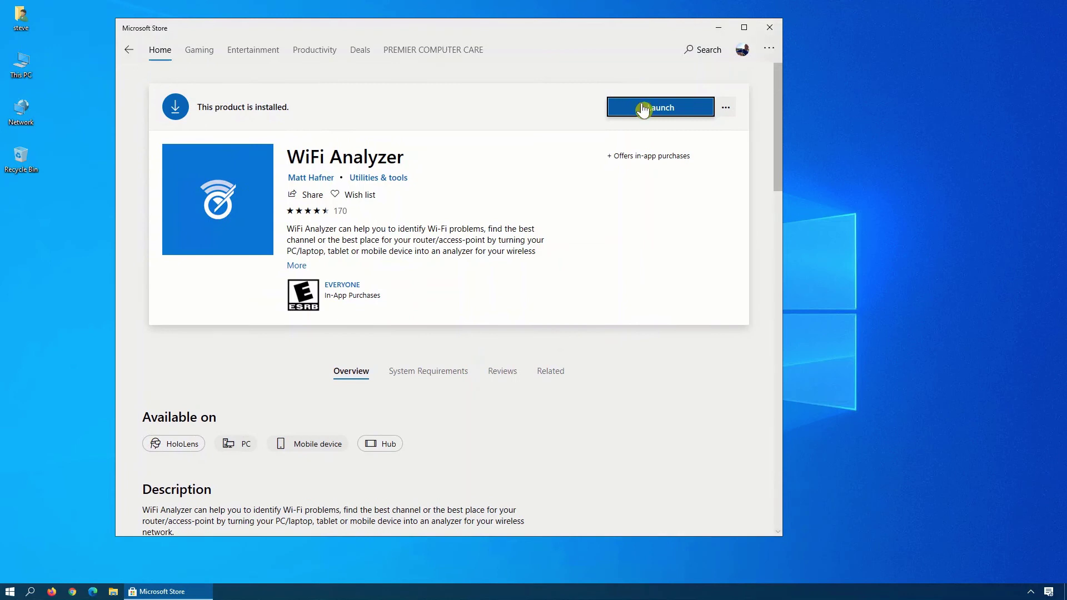
click(643, 110)
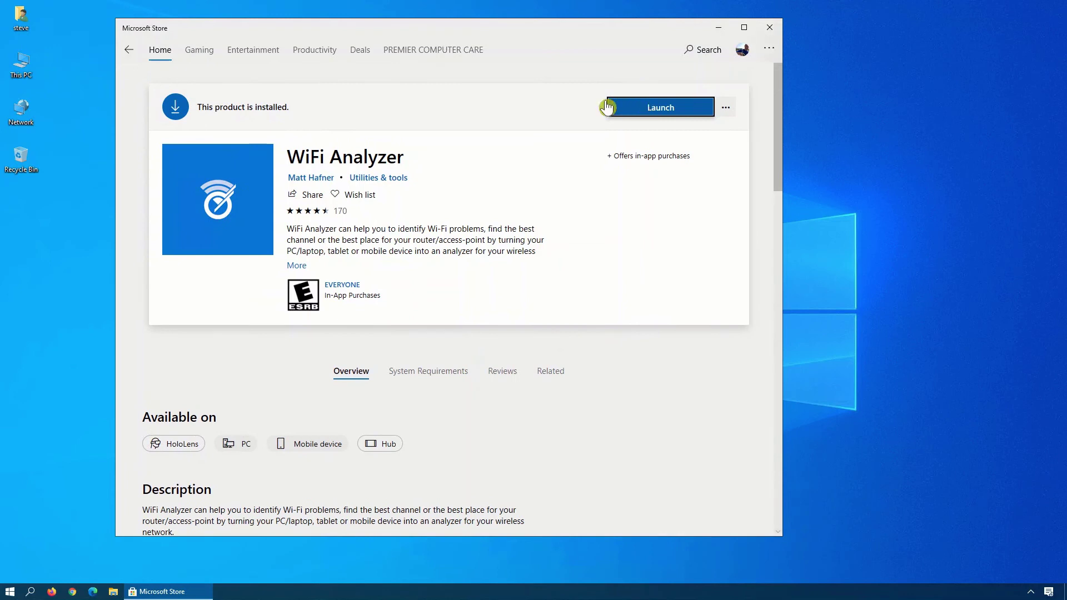
Launch WiFi Analyzer, close the Store, and view the 2.4 GHz channel graph recommending channel 11.
click(656, 111)
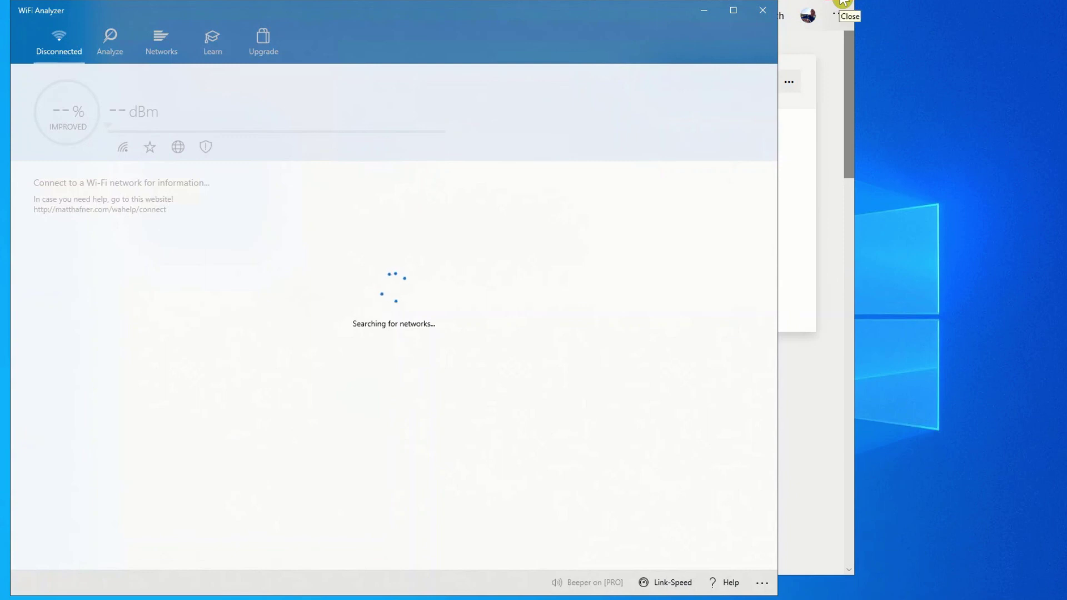
click(843, 3)
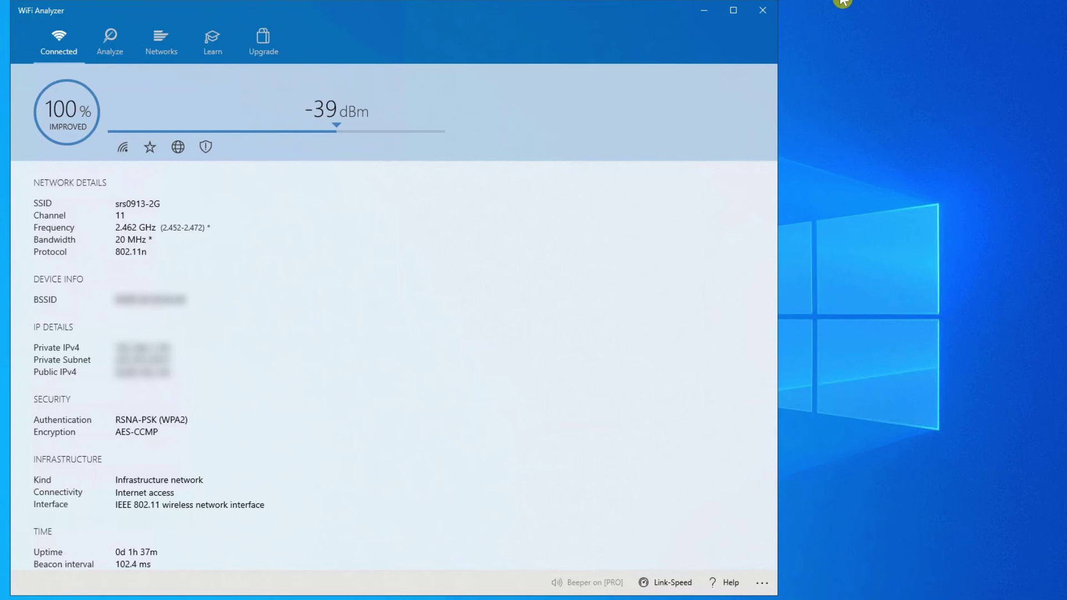
click(111, 43)
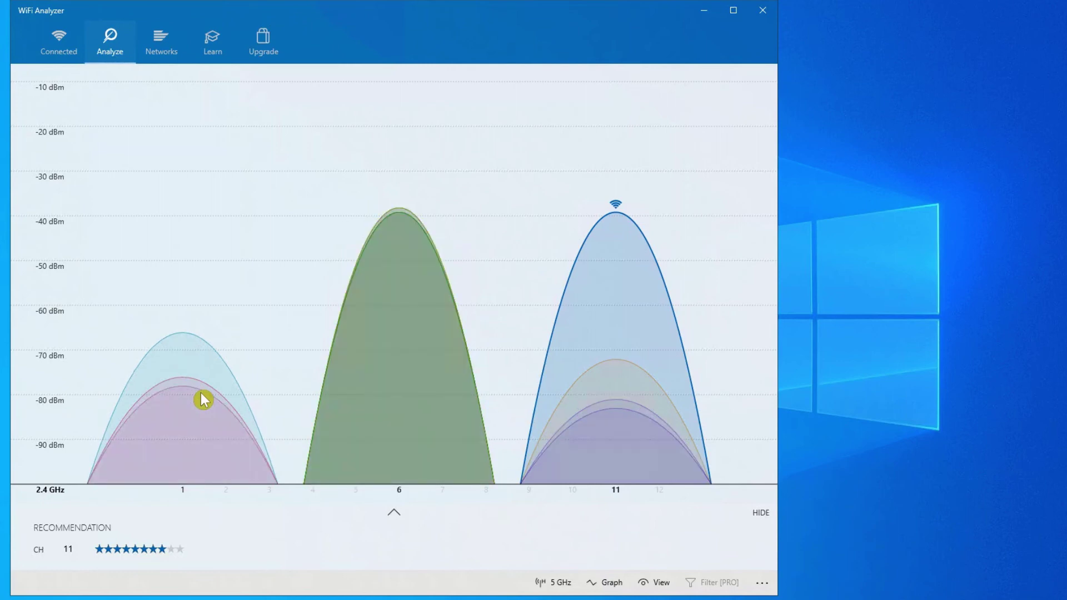
Review the 16 nearby networks' channels and signal strengths, then close WiFi Analyzer.
click(159, 45)
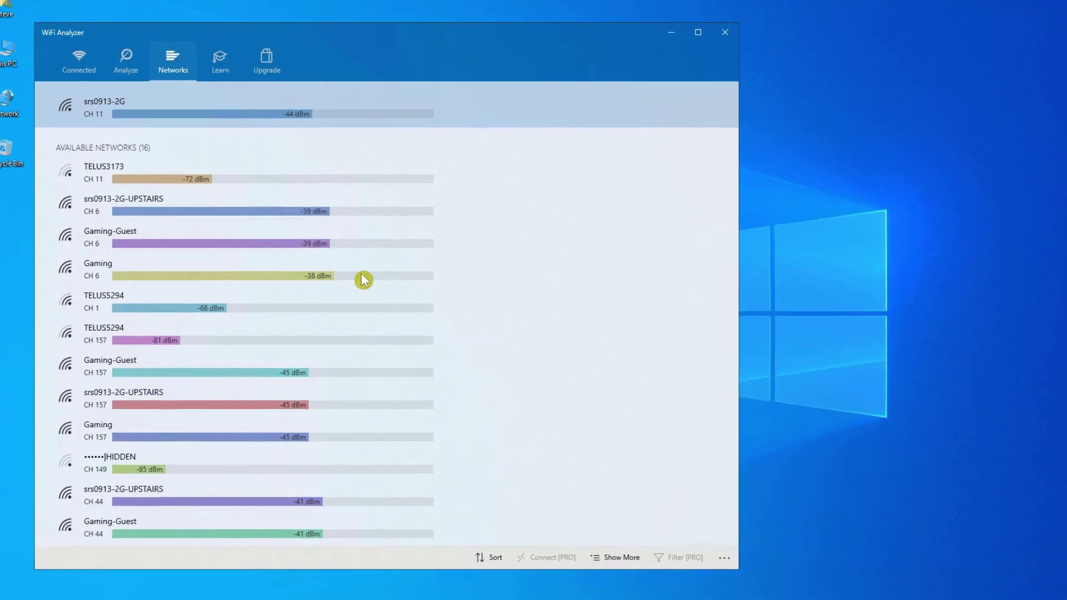
click(723, 32)
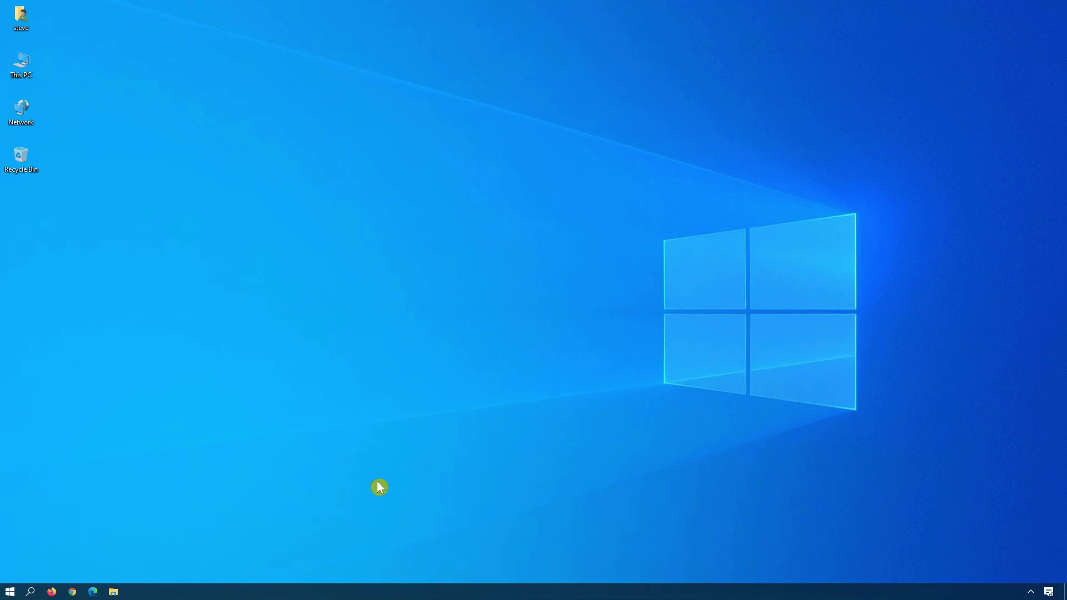
Open Computer Management from This PC and bring up the Intel Ethernet Connection I217-LM options in Device Manager.
right_click(16, 71)
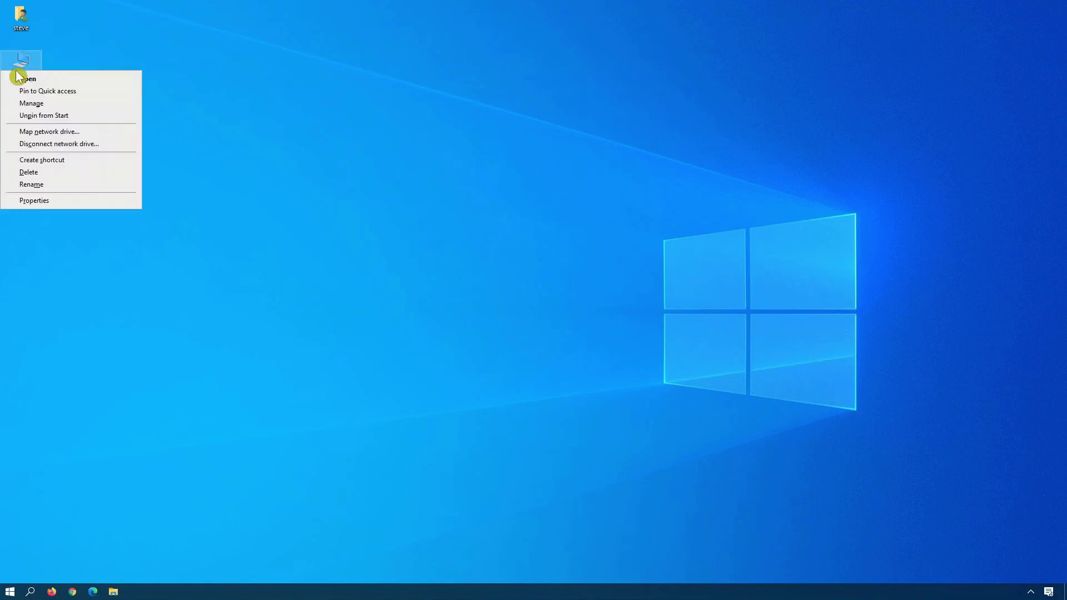
click(39, 104)
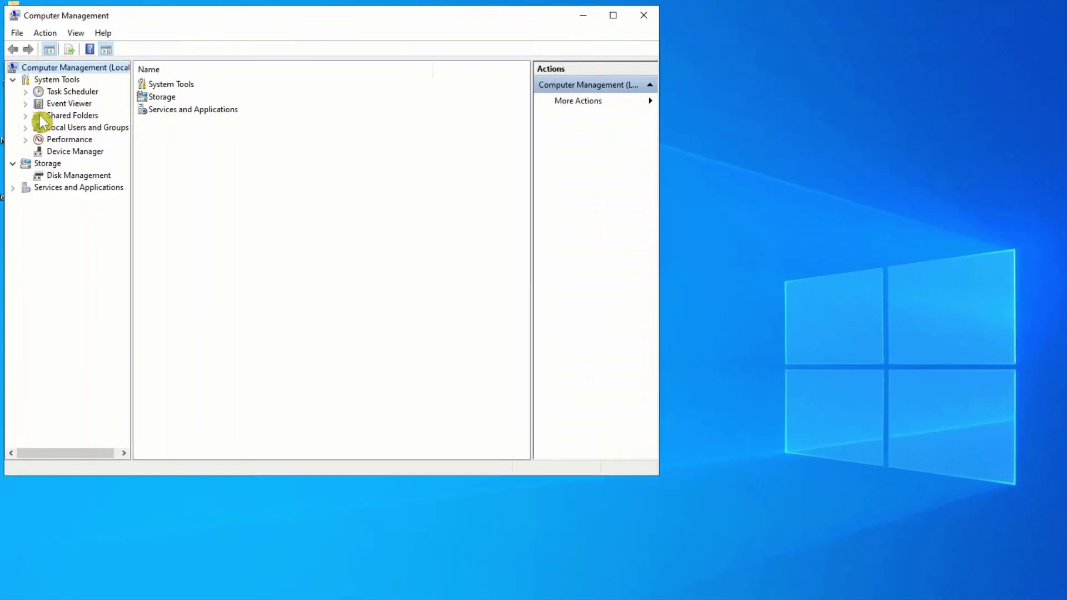
click(78, 152)
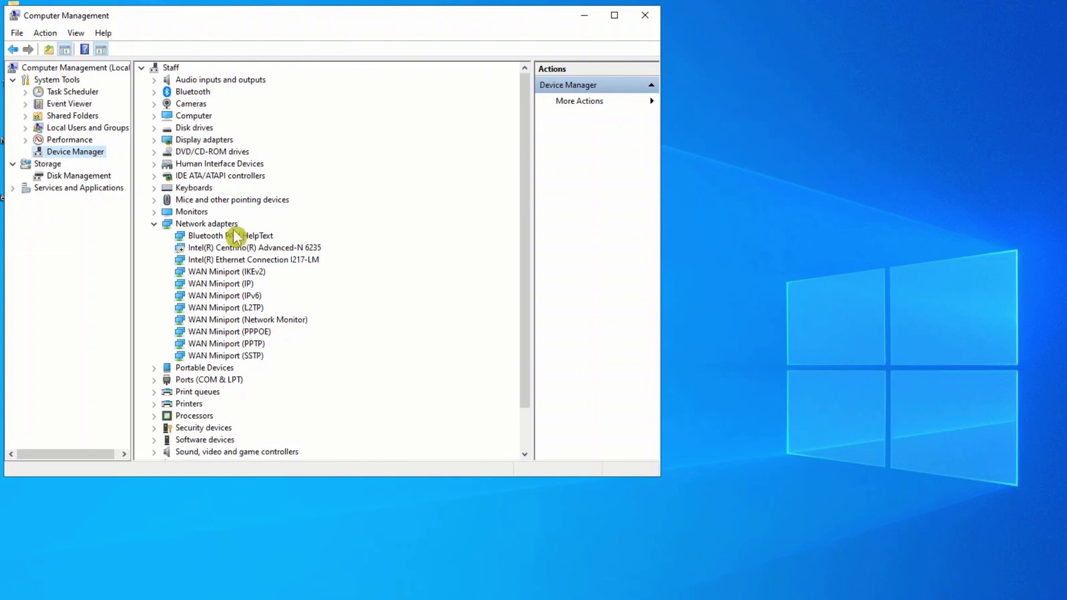
right_click(251, 260)
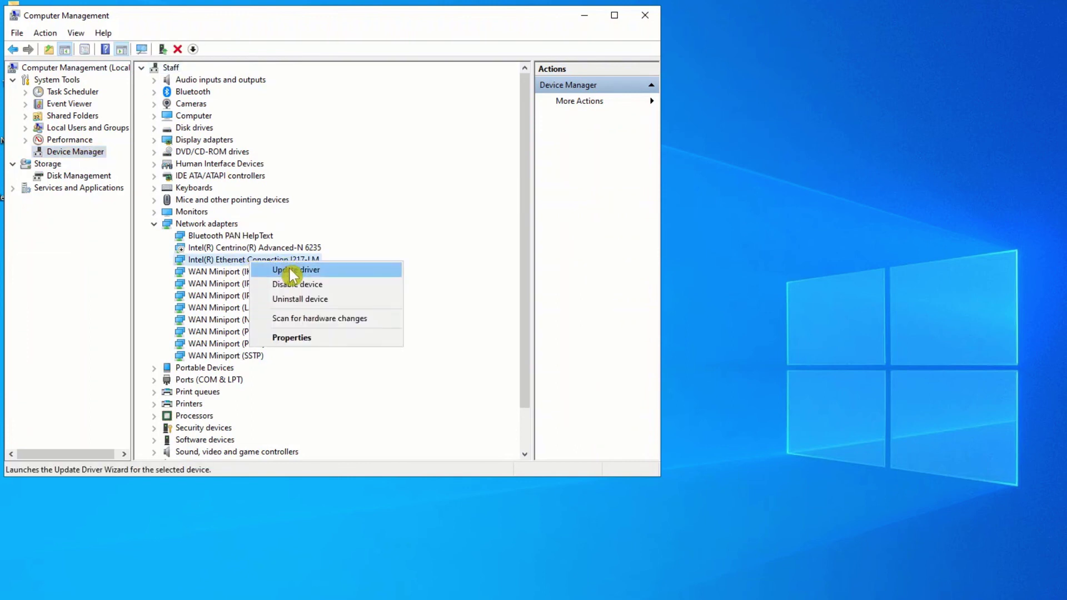
Open the I217-LM adapter's Properties at the Advanced list to find Large Send Offload.
click(318, 337)
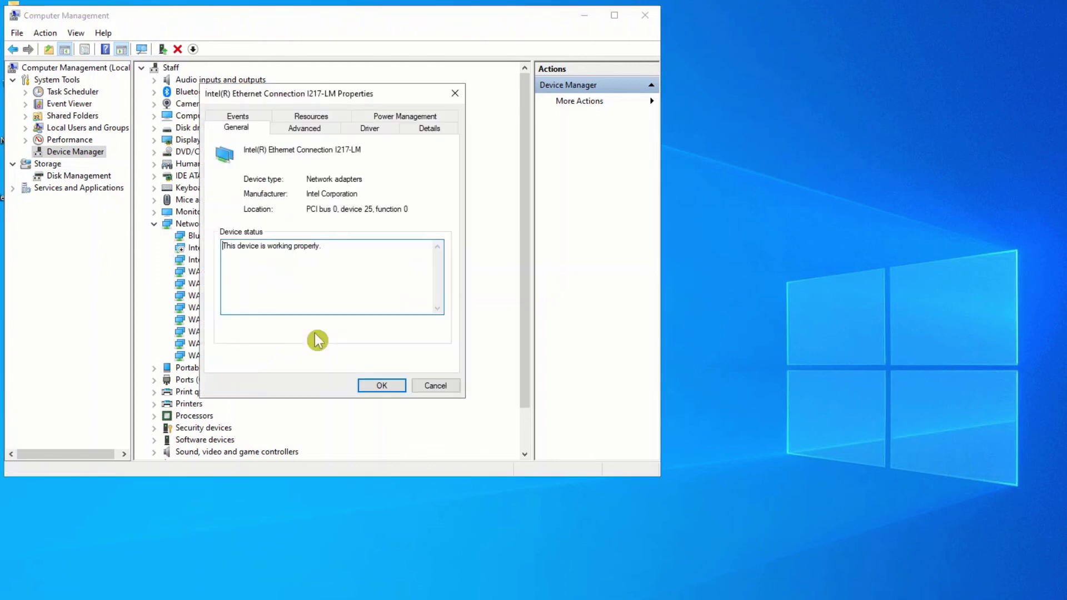
click(305, 129)
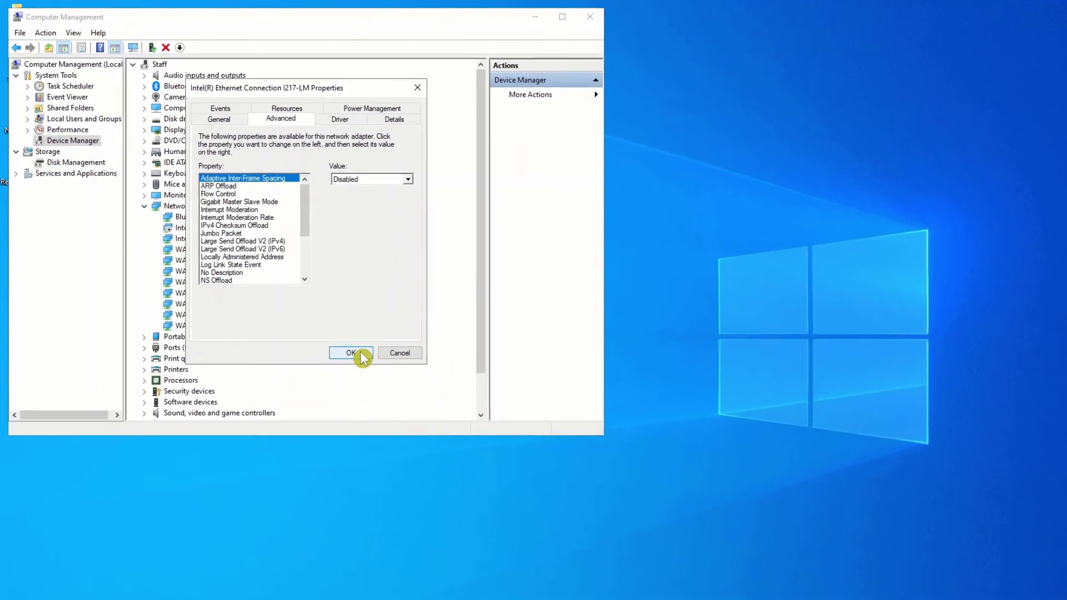
Confirm the I217-LM adapter properties with OK.
click(367, 362)
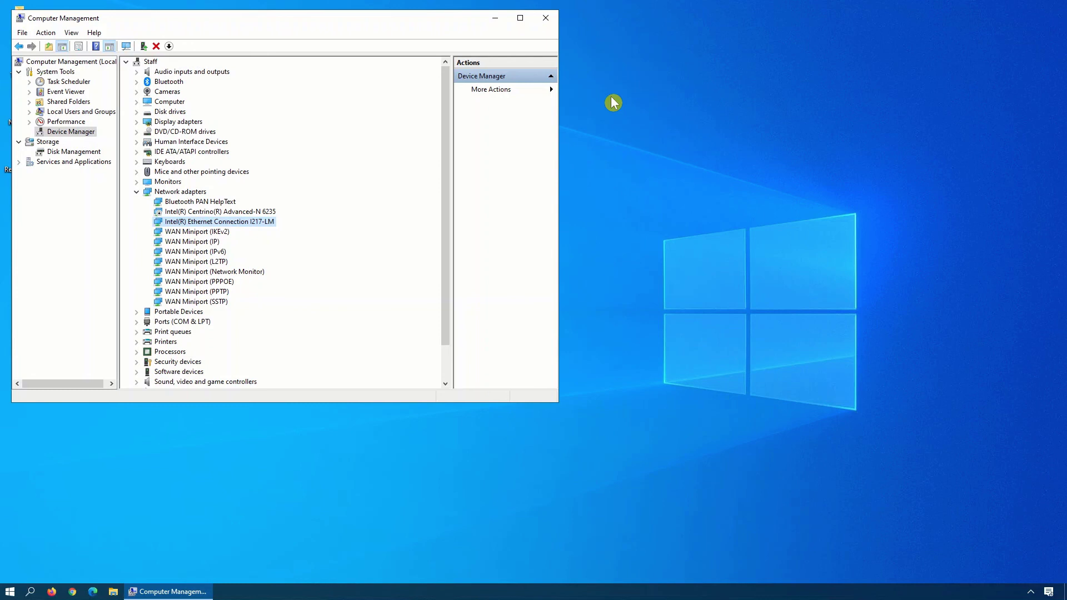
Close Computer Management and show the hidden system tray icons to look for a VPN.
click(546, 18)
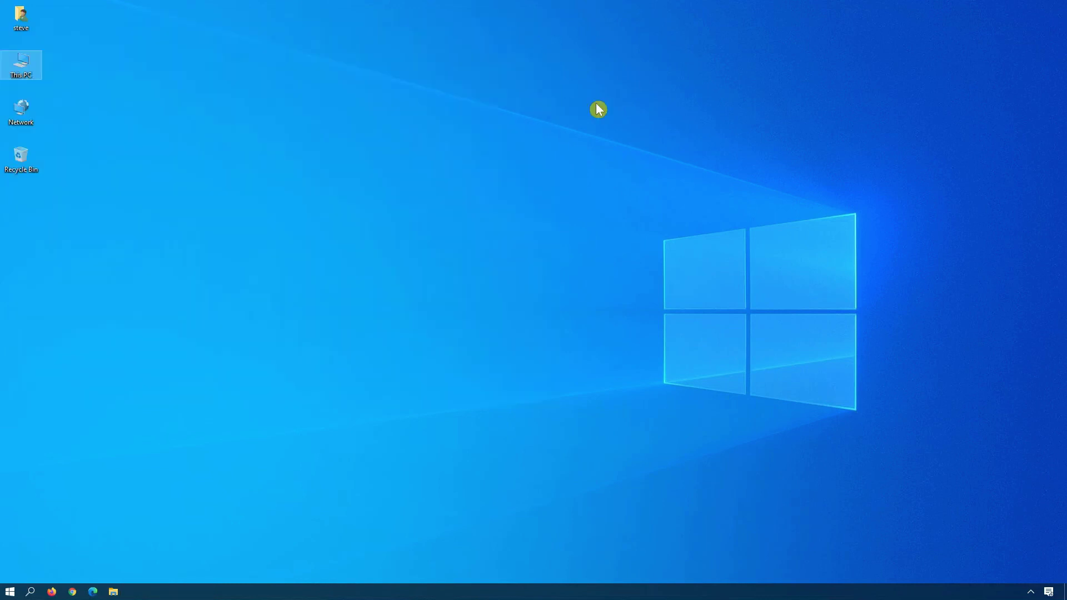
click(1018, 591)
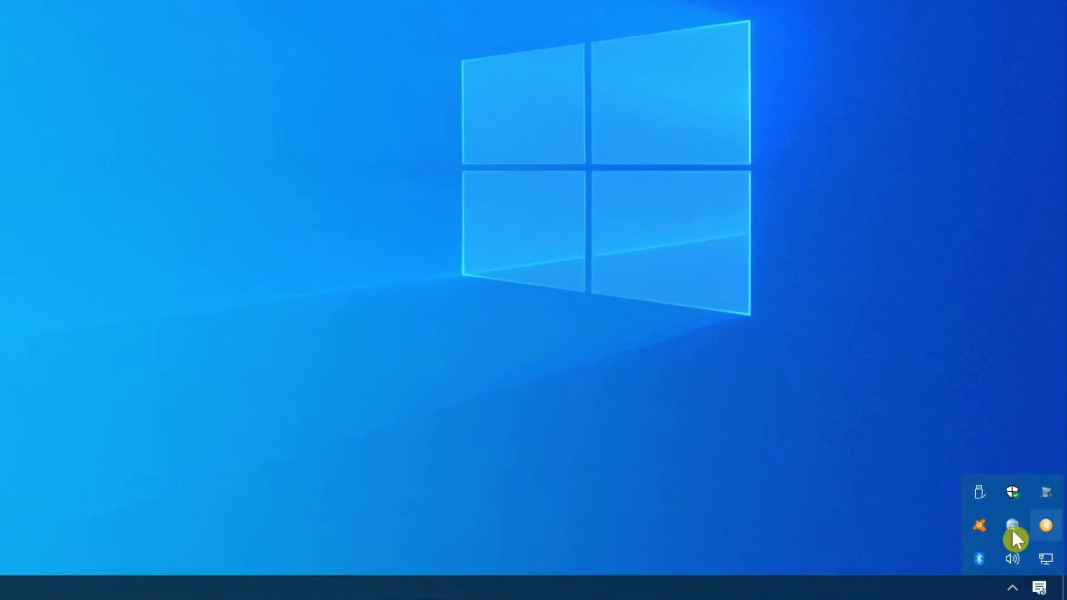